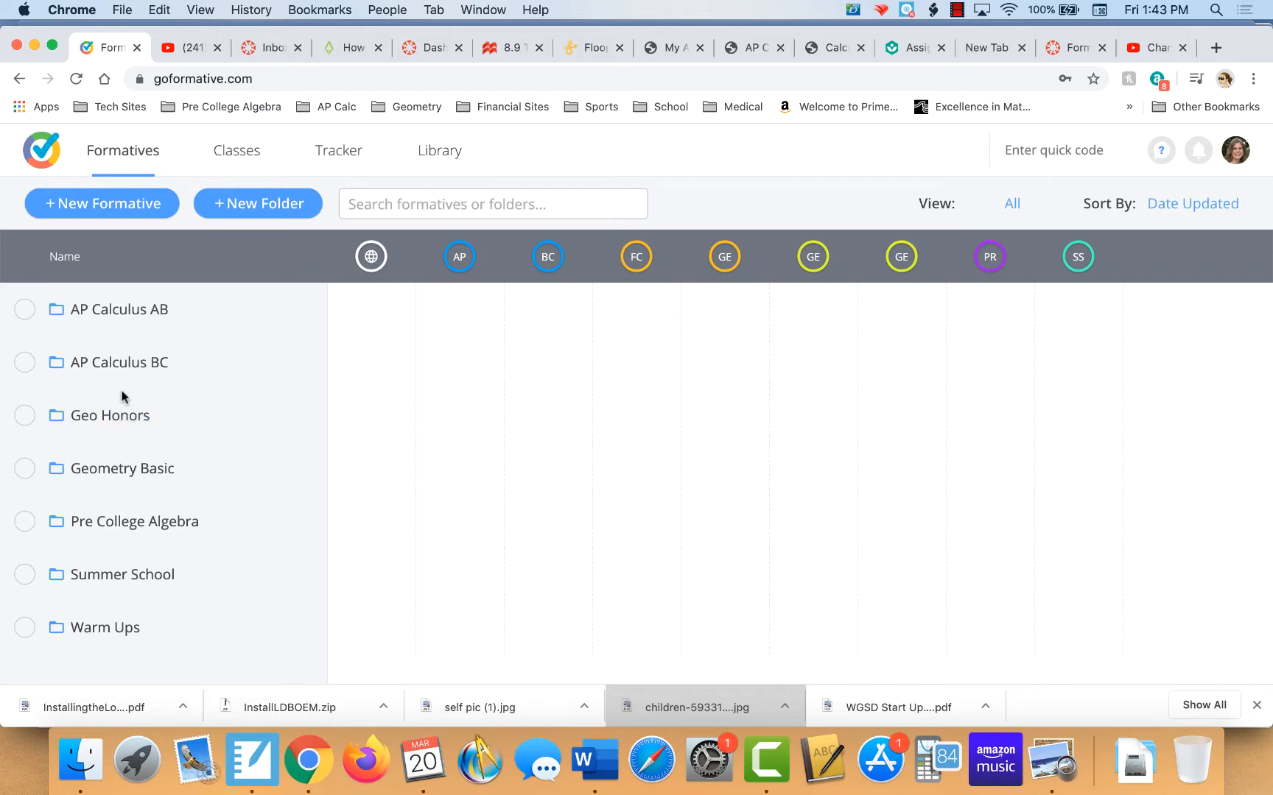
Create a new folder named "Formative Tutorial" in the formatives list
{"action": "left_click", "coordinate": [270, 210]}
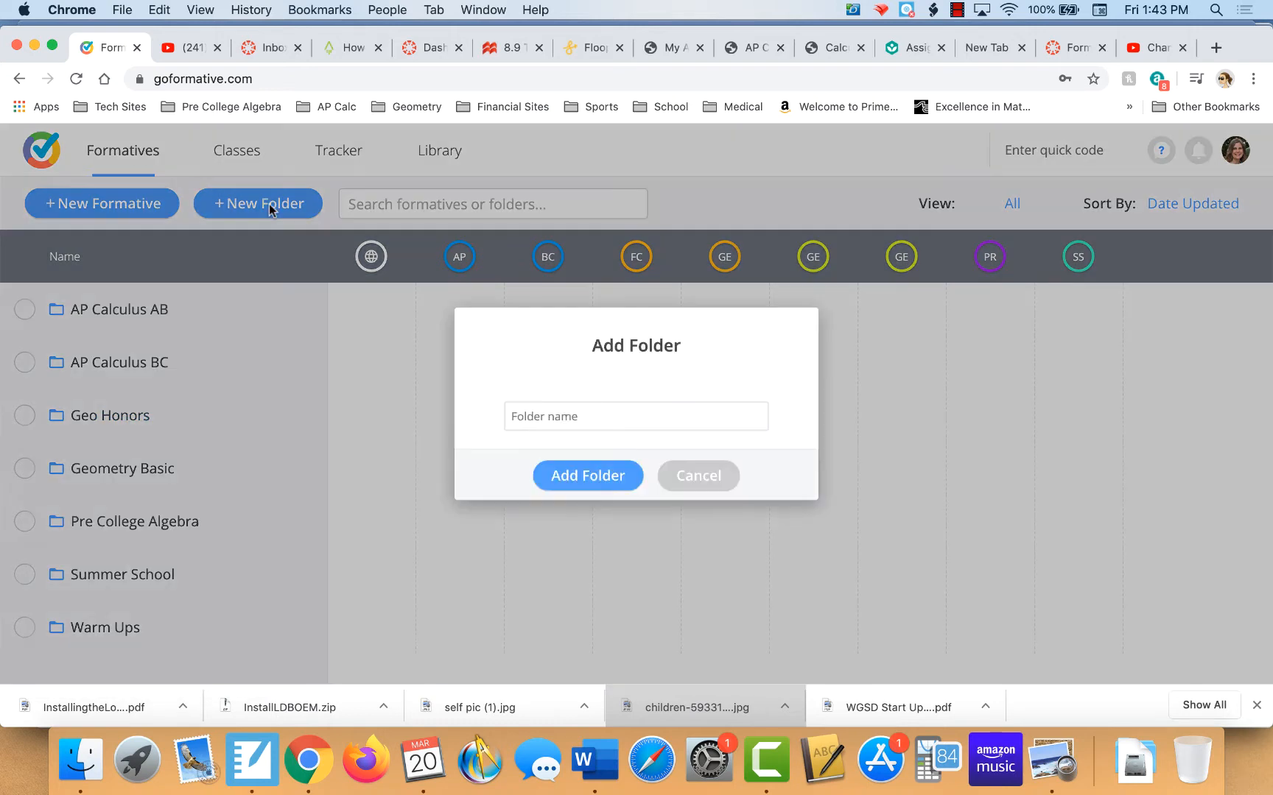
{"action": "left_click", "coordinate": [520, 421]}
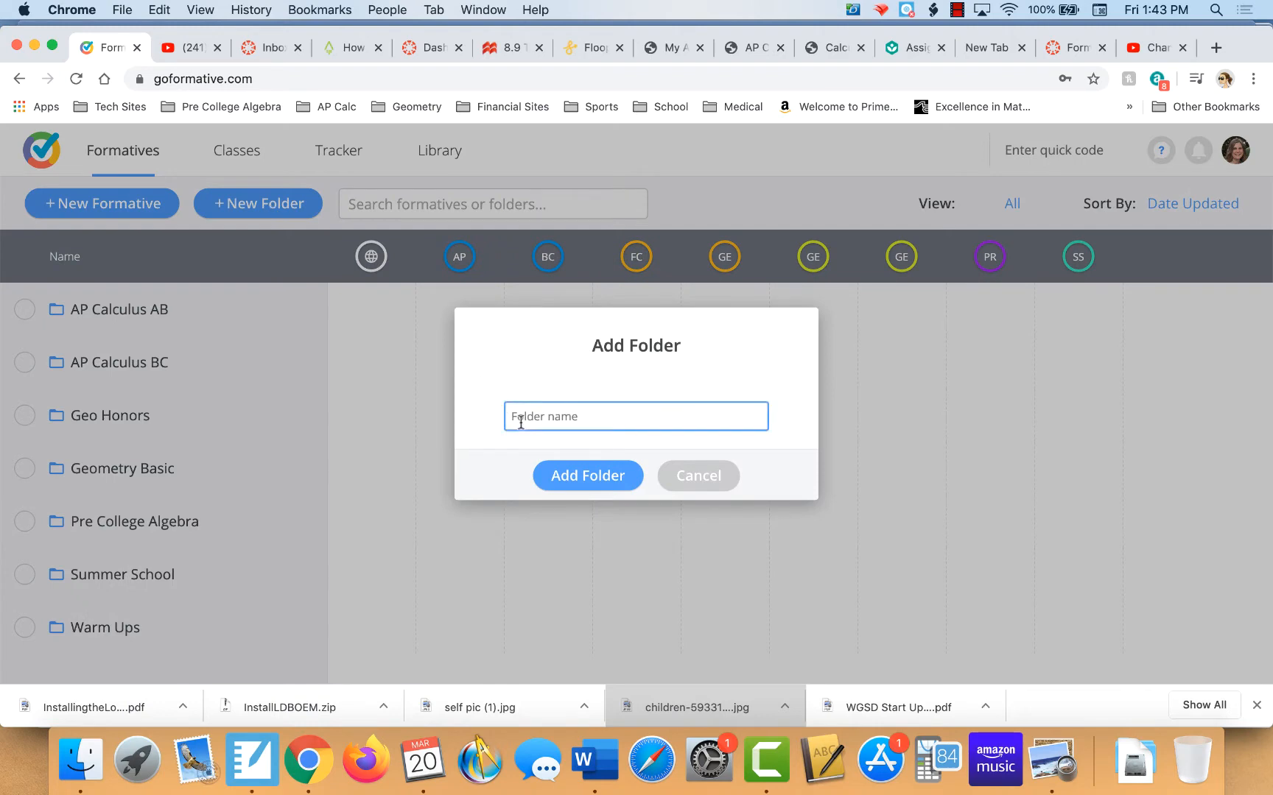
{"action": "type", "text": "Formative Tutorial"}
{"action": "left_click", "coordinate": [573, 484]}
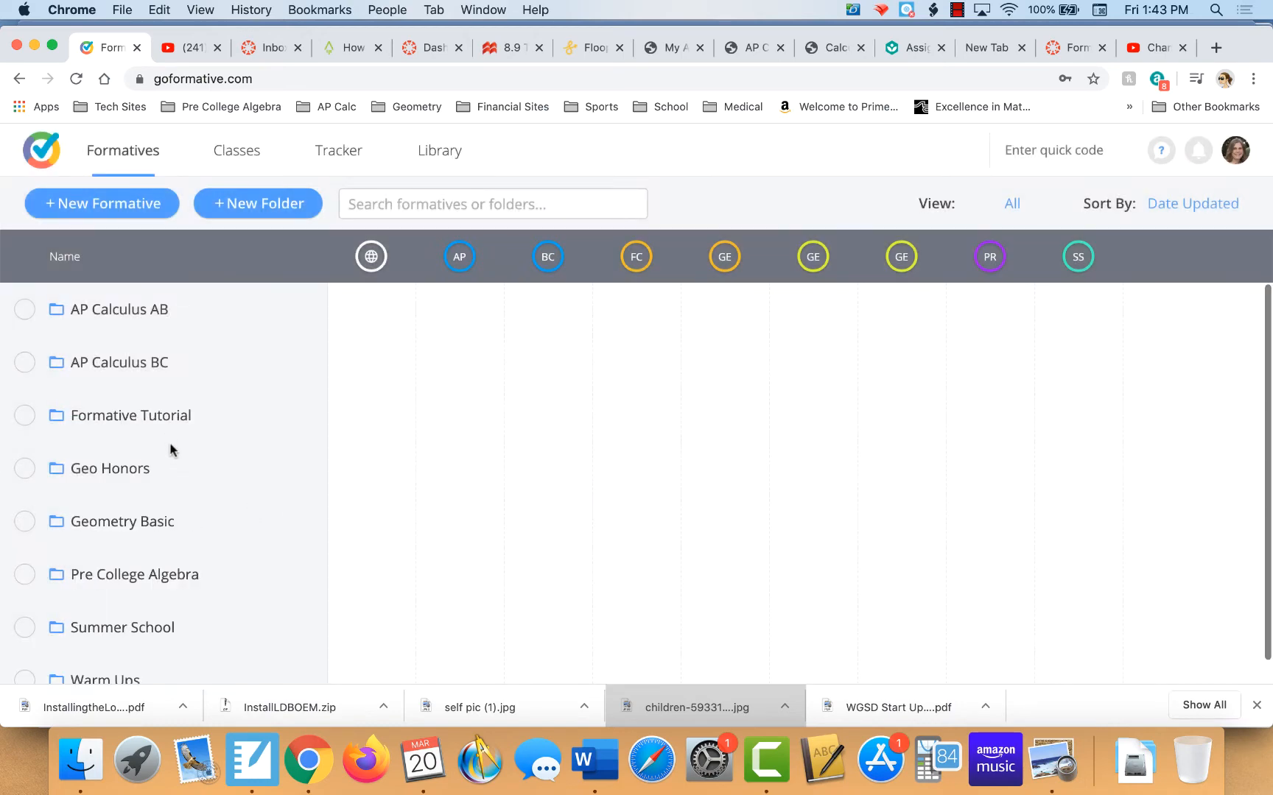
Create a new formative inside the Formative Tutorial folder and choose to enhance a PDF/Doc/GoogleDoc
{"action": "left_click", "coordinate": [159, 419]}
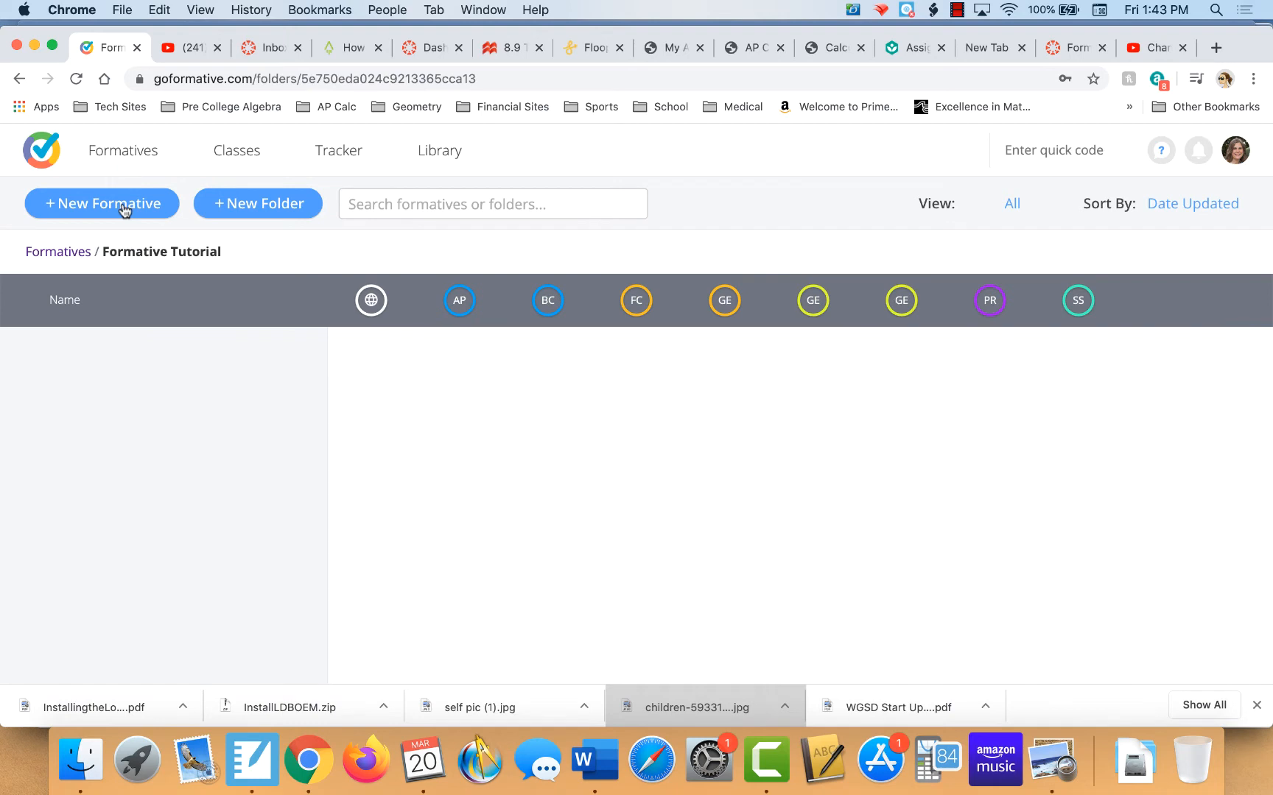
{"action": "left_click", "coordinate": [124, 210]}
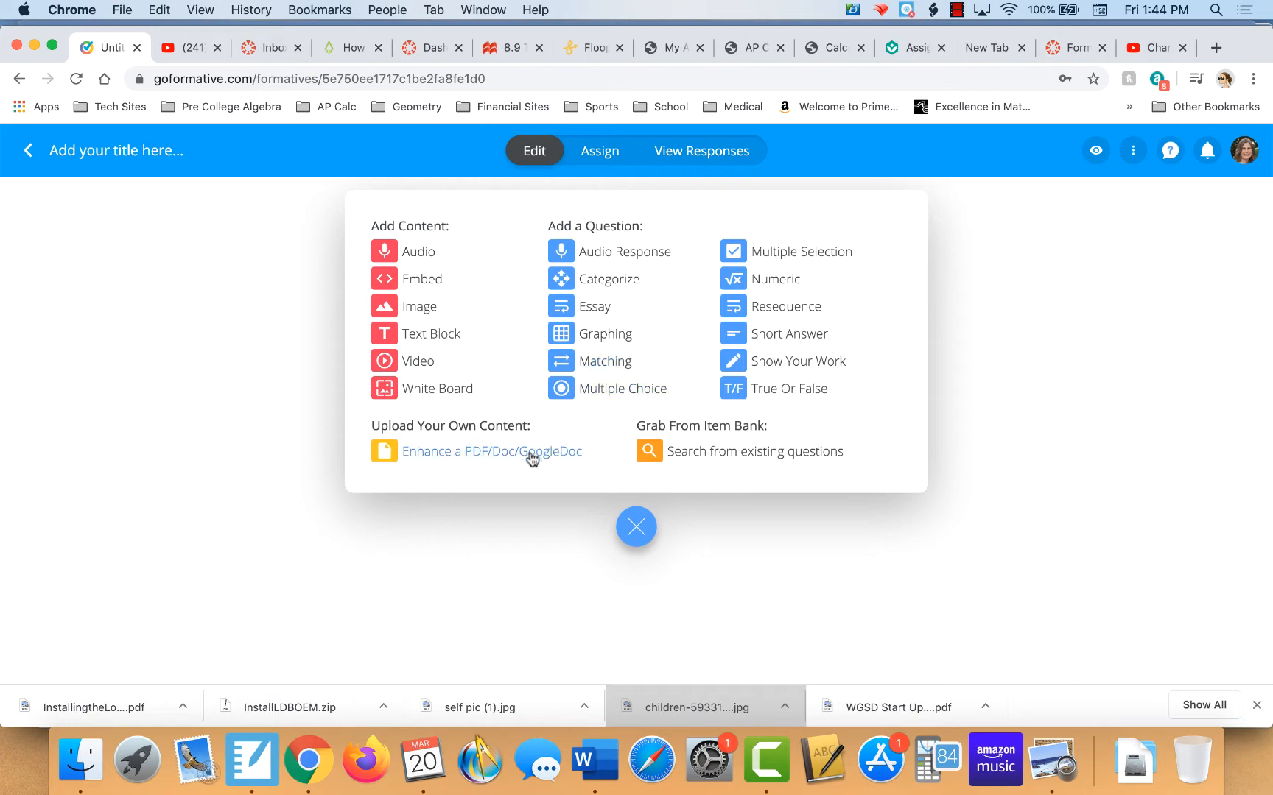
{"action": "left_click", "coordinate": [482, 451]}
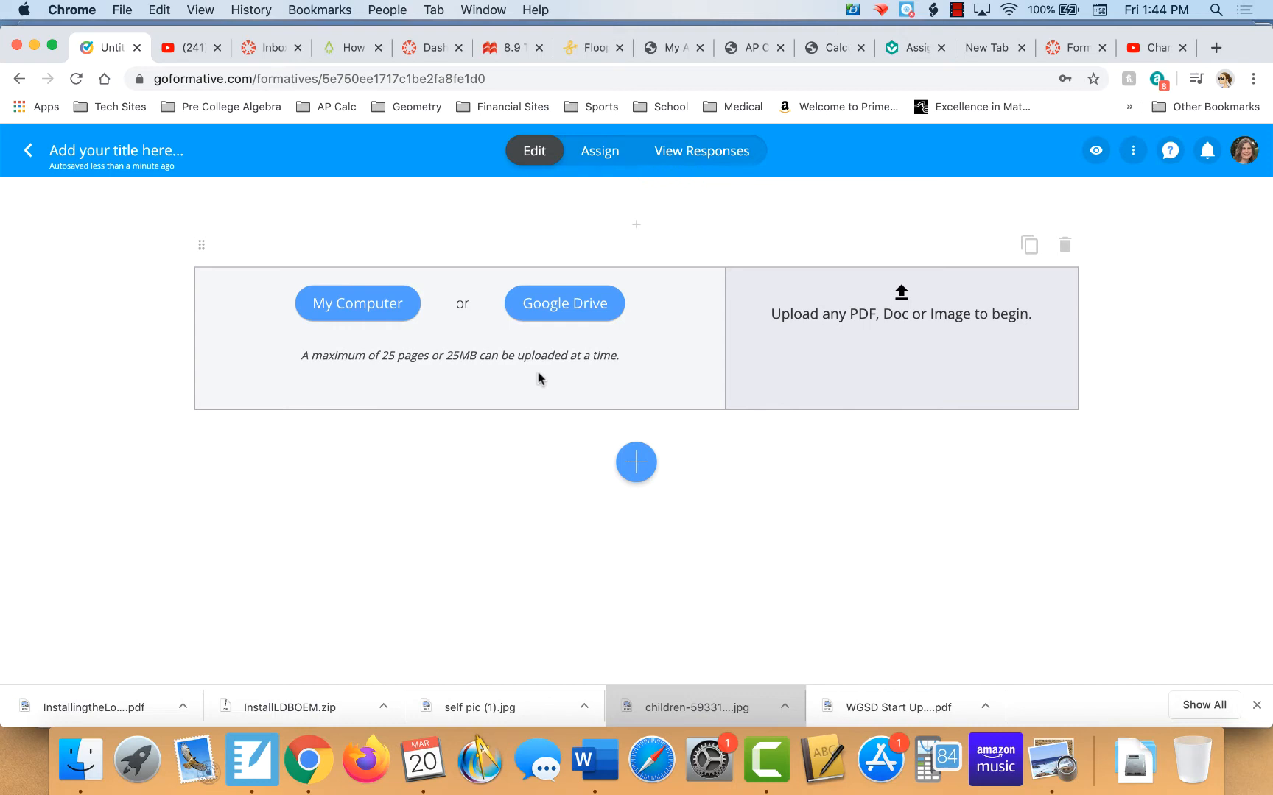
Upload the PDF "CA Test Ch 4" from the Formative Tutorial folder on the computer's Desktop
{"action": "left_click", "coordinate": [354, 306]}
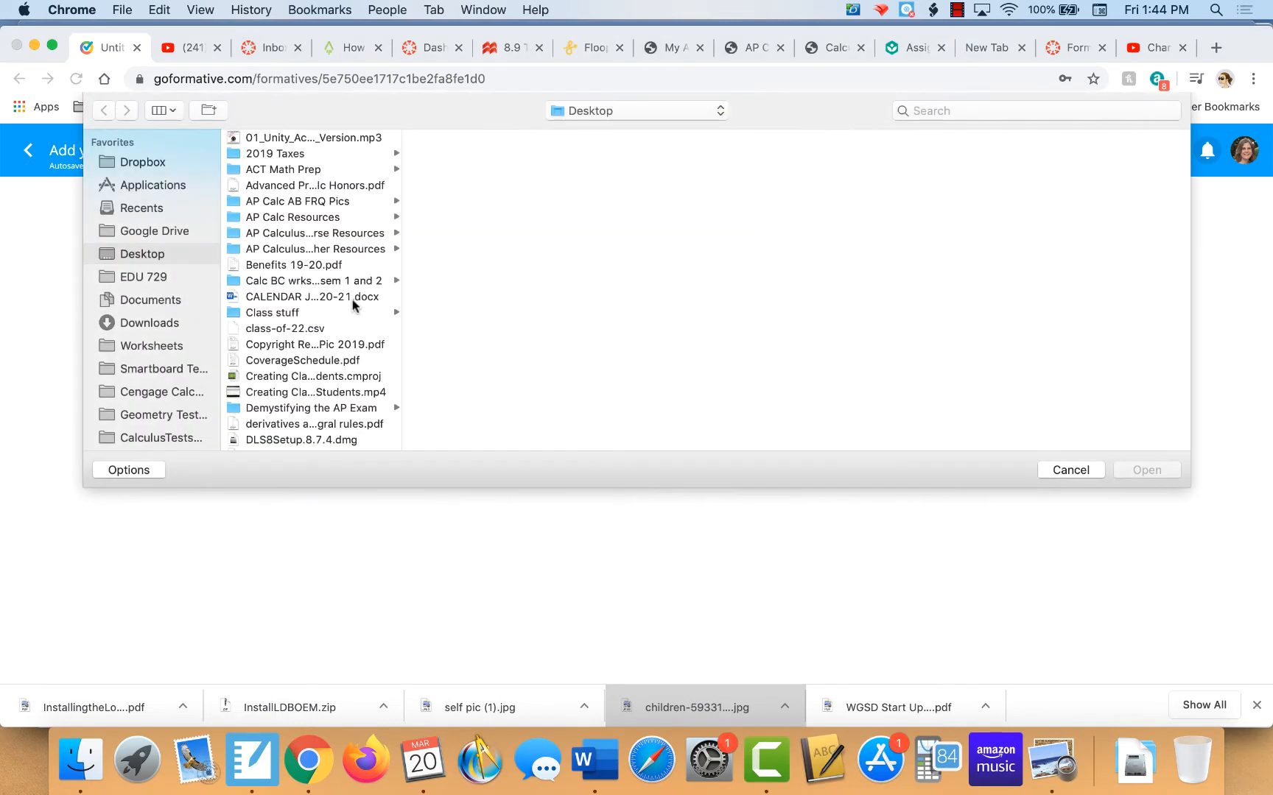
{"action": "scroll", "coordinate": [352, 304], "scroll_direction": "down", "scroll_amount": 10}
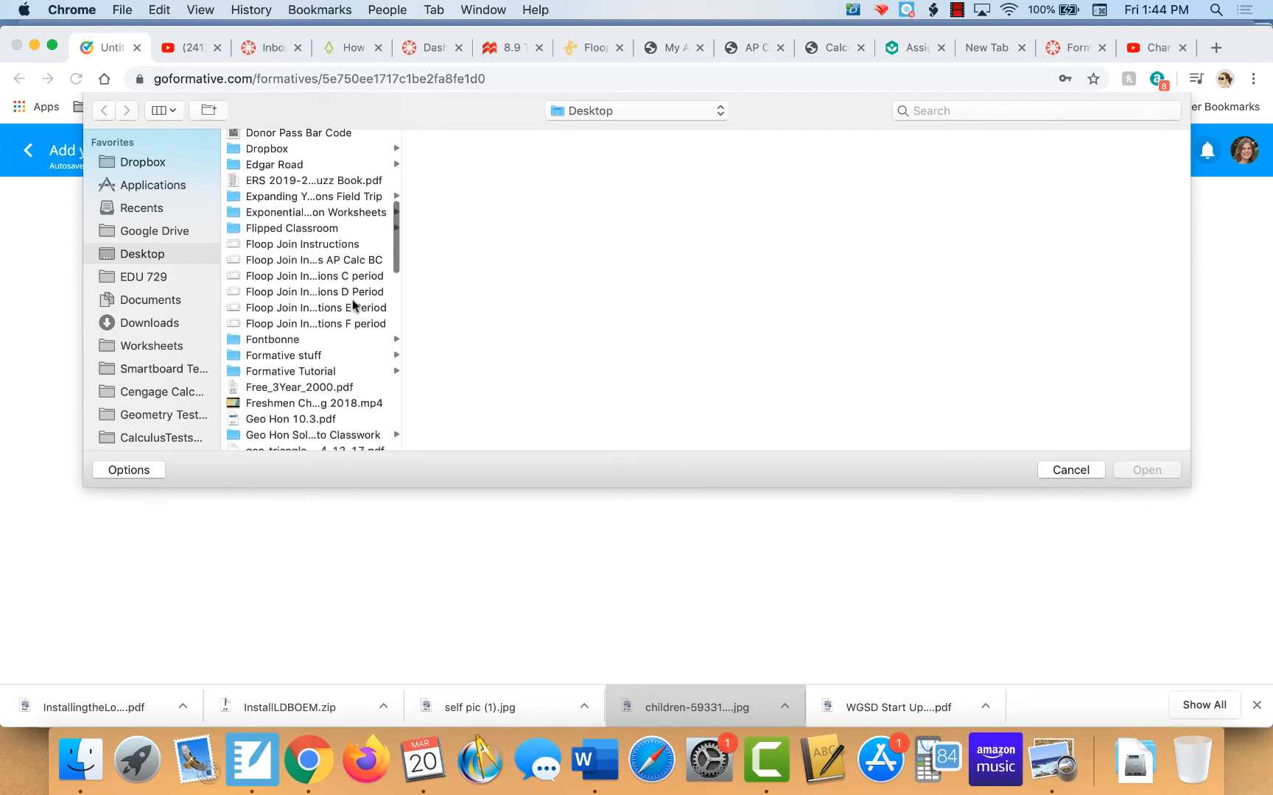
{"action": "left_click", "coordinate": [341, 372]}
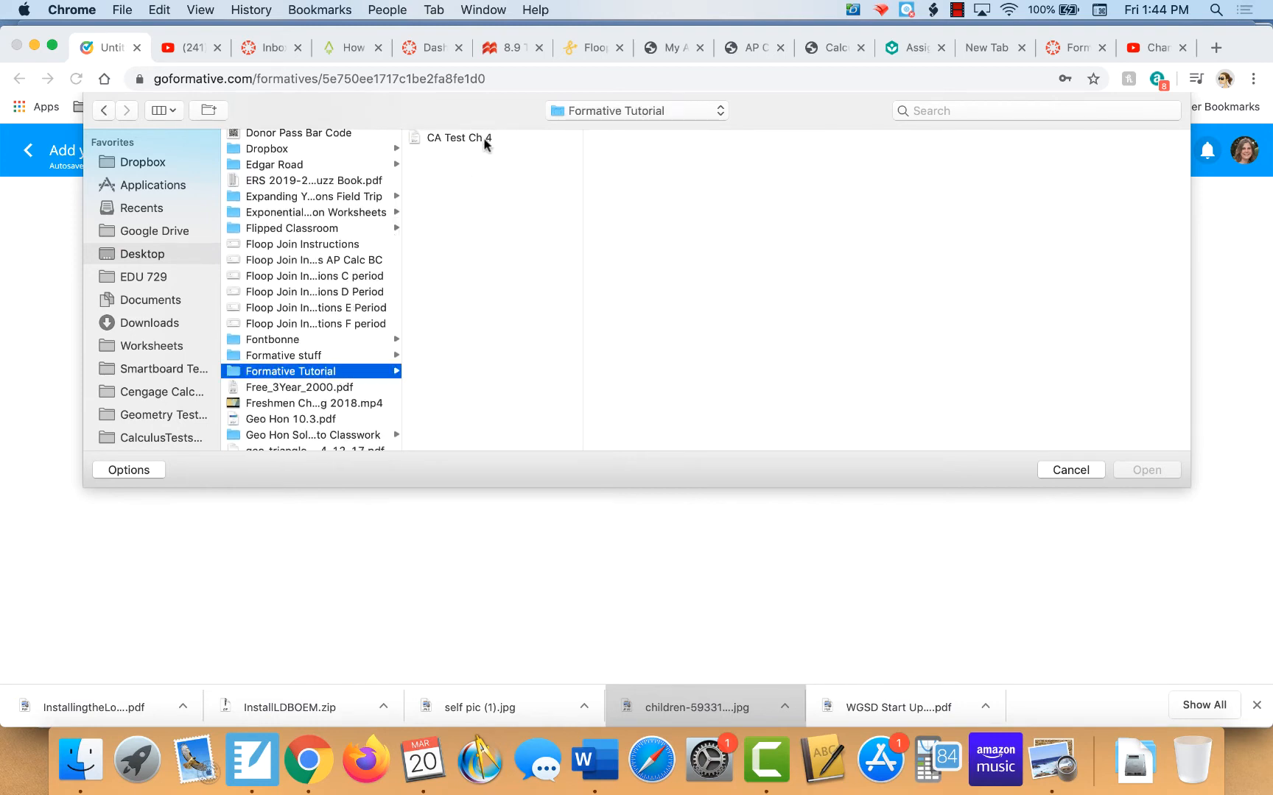
{"action": "left_click", "coordinate": [485, 140]}
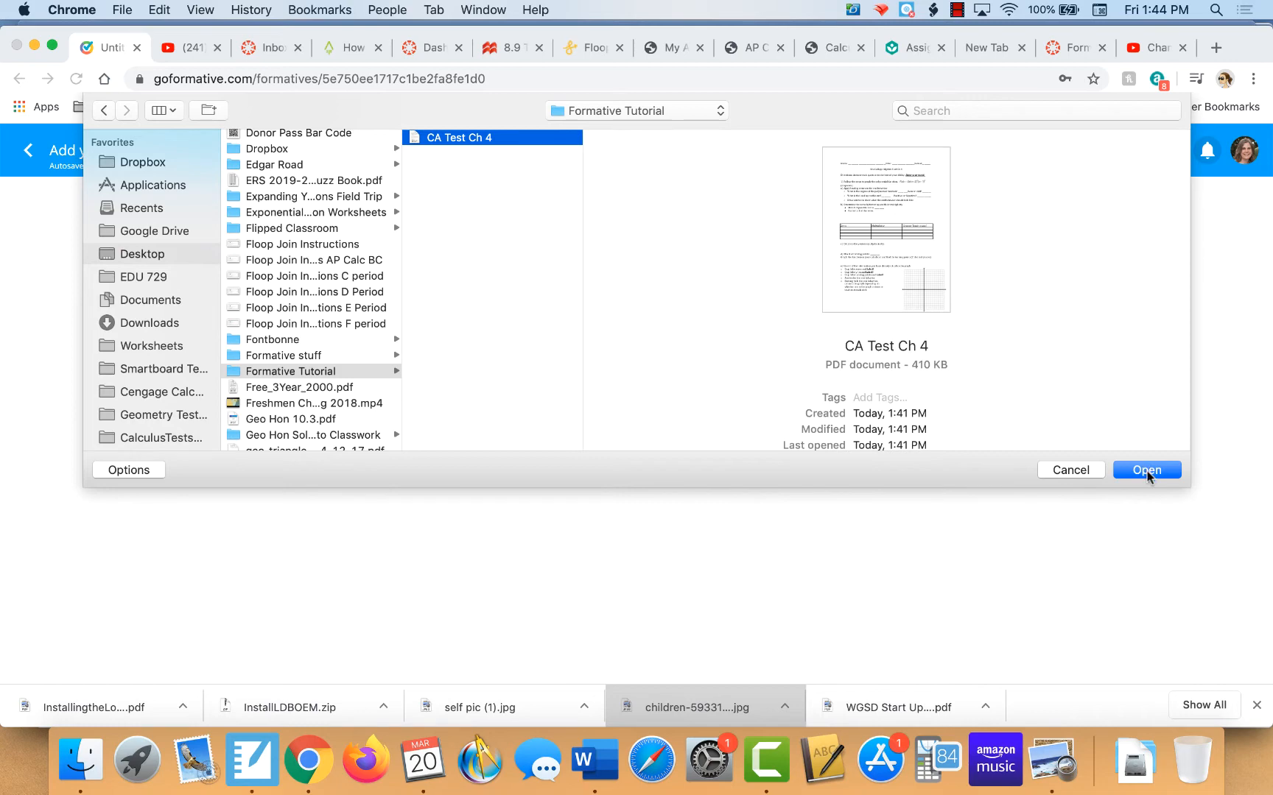
{"action": "left_click", "coordinate": [1146, 470]}
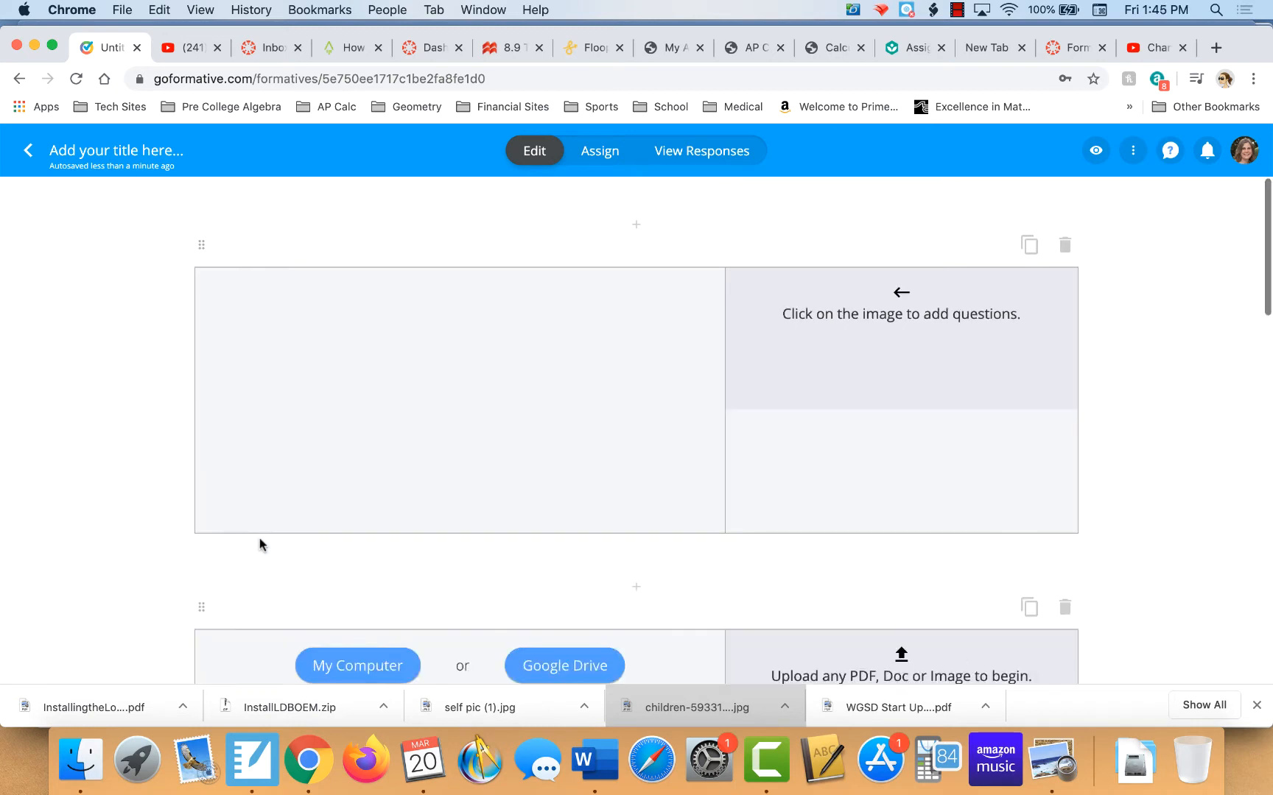
Look through the uploaded test pages and add a Show Your Work question at problem 1 on the first page
{"action": "scroll", "coordinate": [260, 538], "scroll_direction": "down", "scroll_amount": 5}
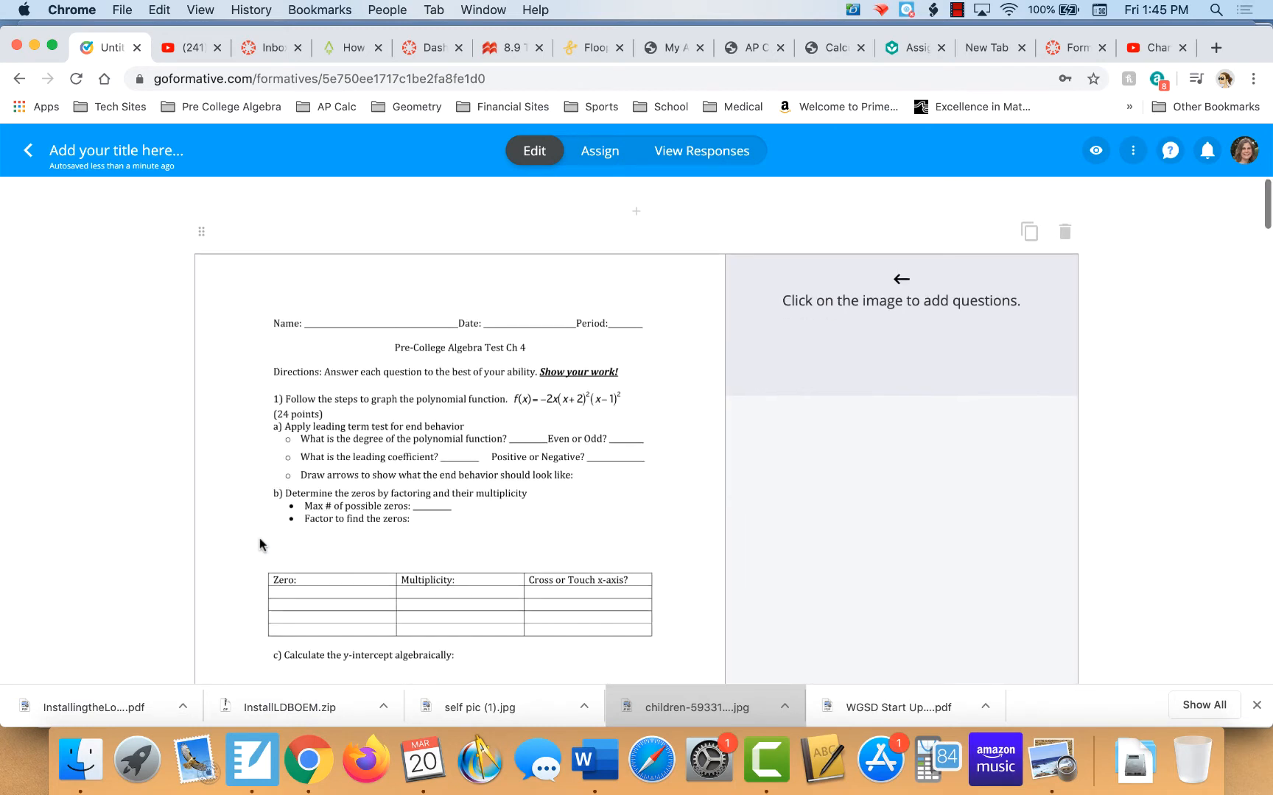
{"action": "scroll", "coordinate": [259, 544], "scroll_direction": "down", "scroll_amount": 15}
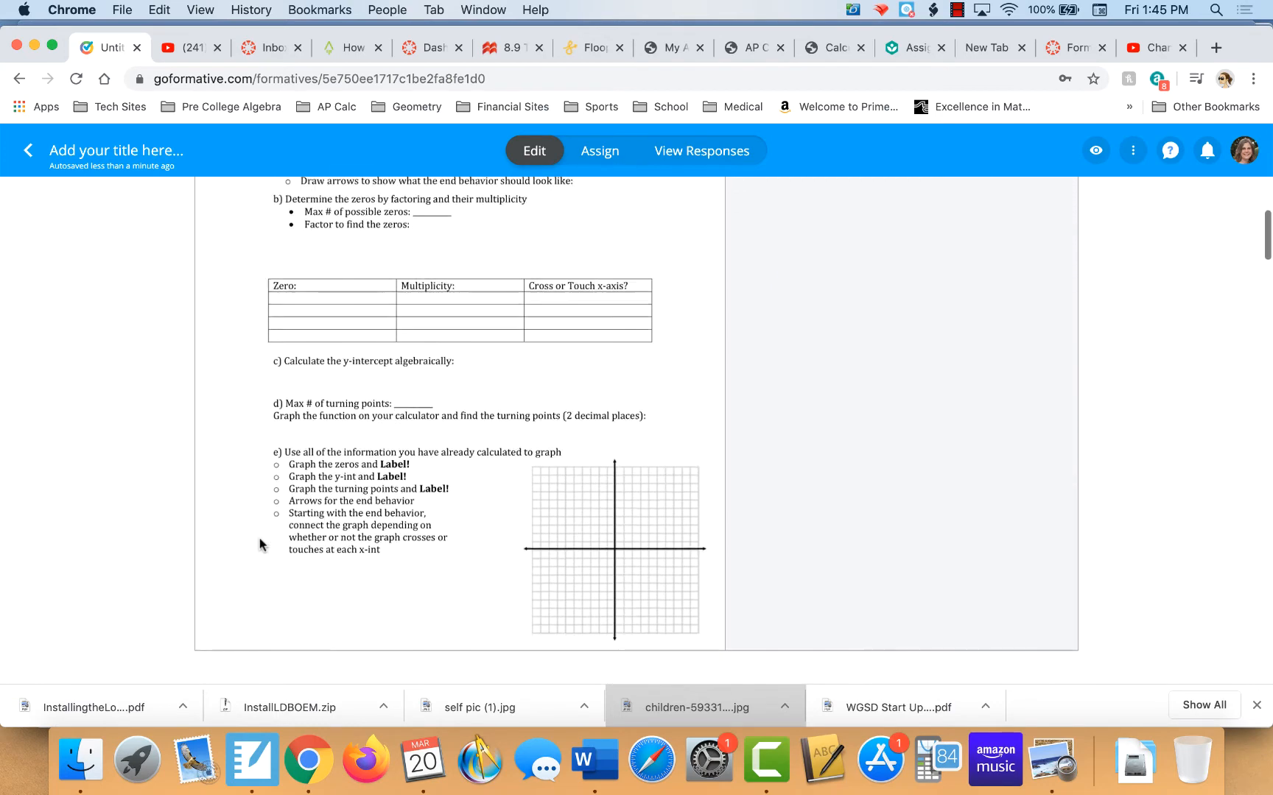
{"action": "scroll", "coordinate": [259, 543], "scroll_direction": "down", "scroll_amount": 15}
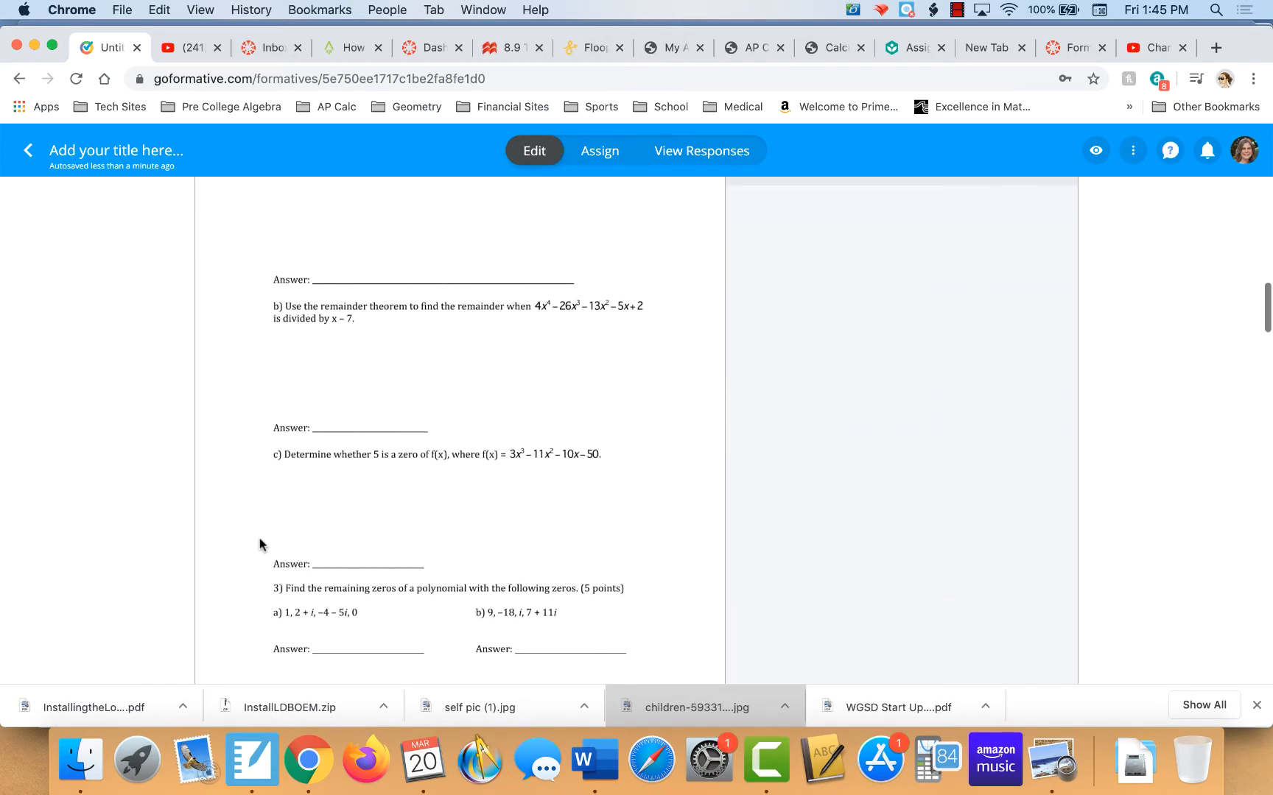
{"action": "scroll", "coordinate": [259, 545], "scroll_direction": "up", "scroll_amount": 10}
{"action": "scroll", "coordinate": [260, 542], "scroll_direction": "up", "scroll_amount": 20}
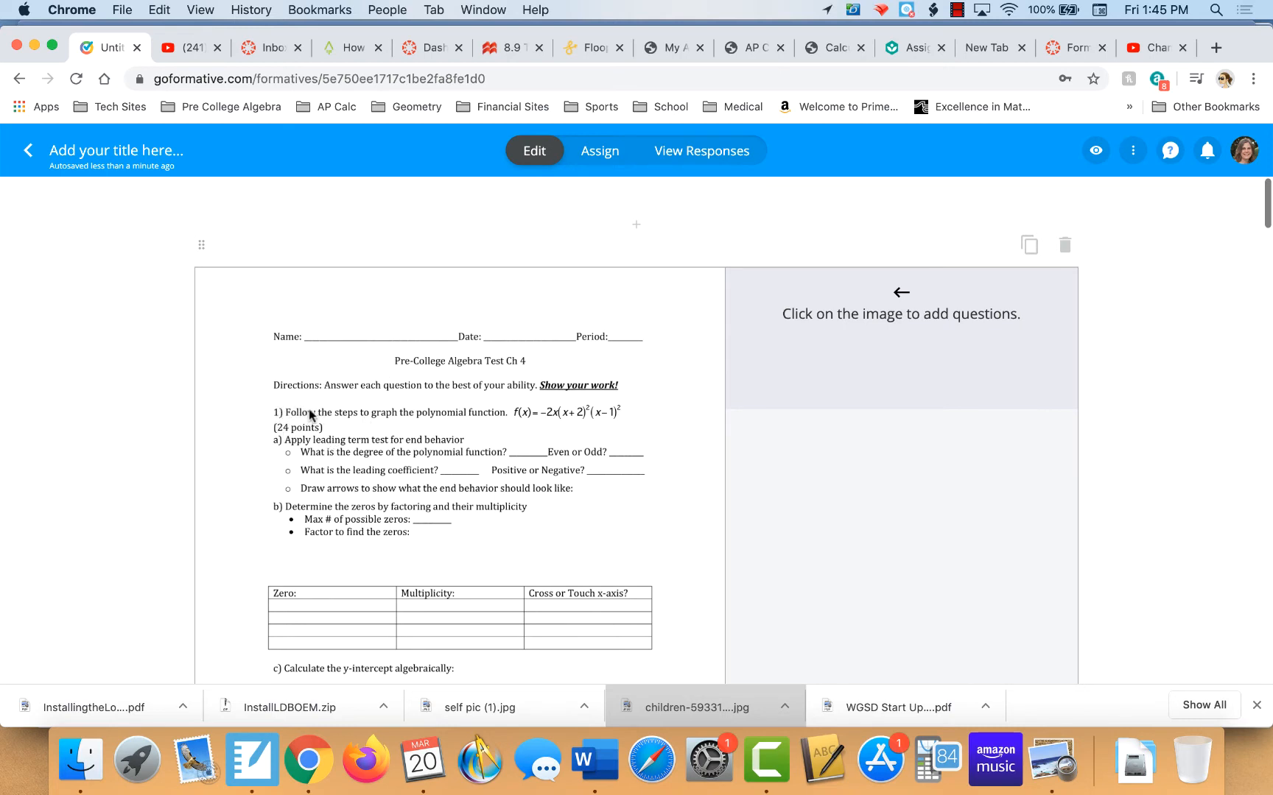
{"action": "left_click", "coordinate": [272, 414]}
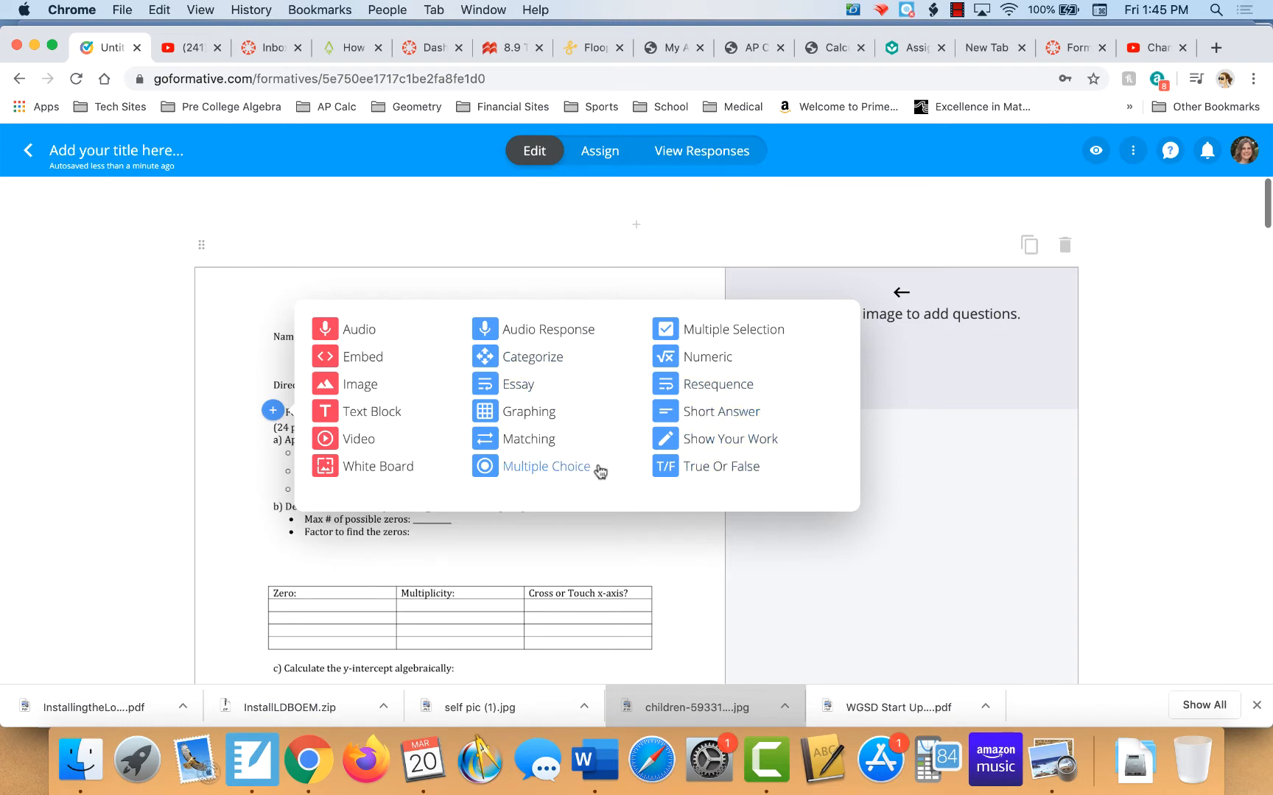
{"action": "left_click", "coordinate": [701, 447]}
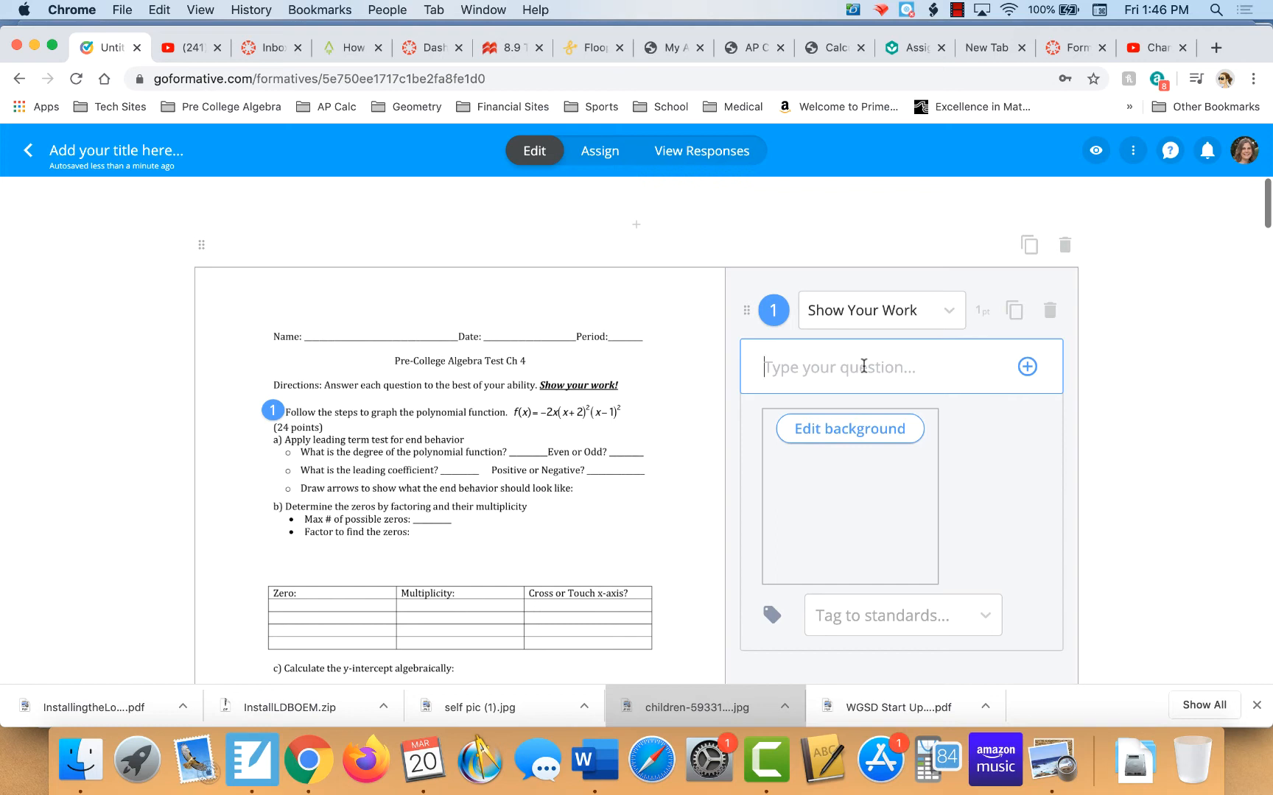
Preview the formative as a student and open the Show Your Work canvas for question 1
{"action": "left_click", "coordinate": [1096, 151]}
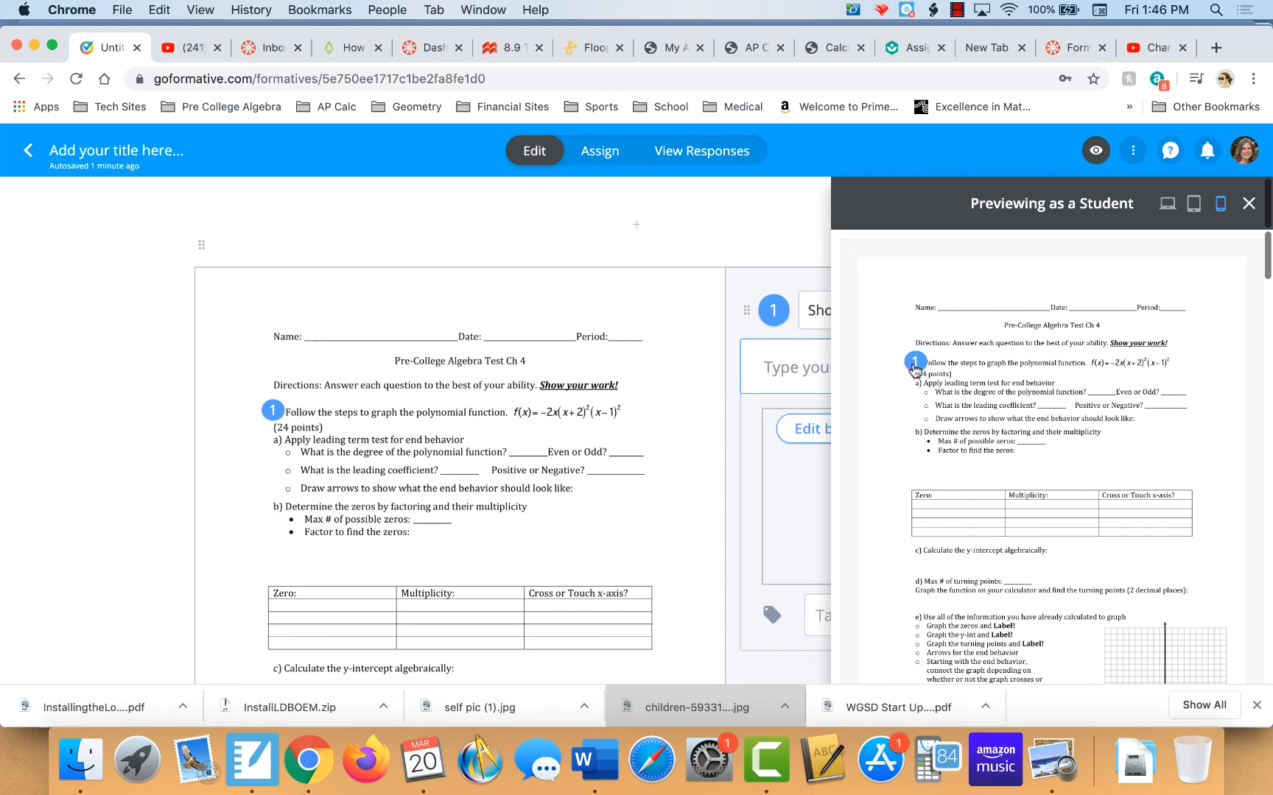
{"action": "scroll", "coordinate": [914, 368], "scroll_direction": "down", "scroll_amount": 5}
{"action": "scroll", "coordinate": [914, 368], "scroll_direction": "down", "scroll_amount": 6}
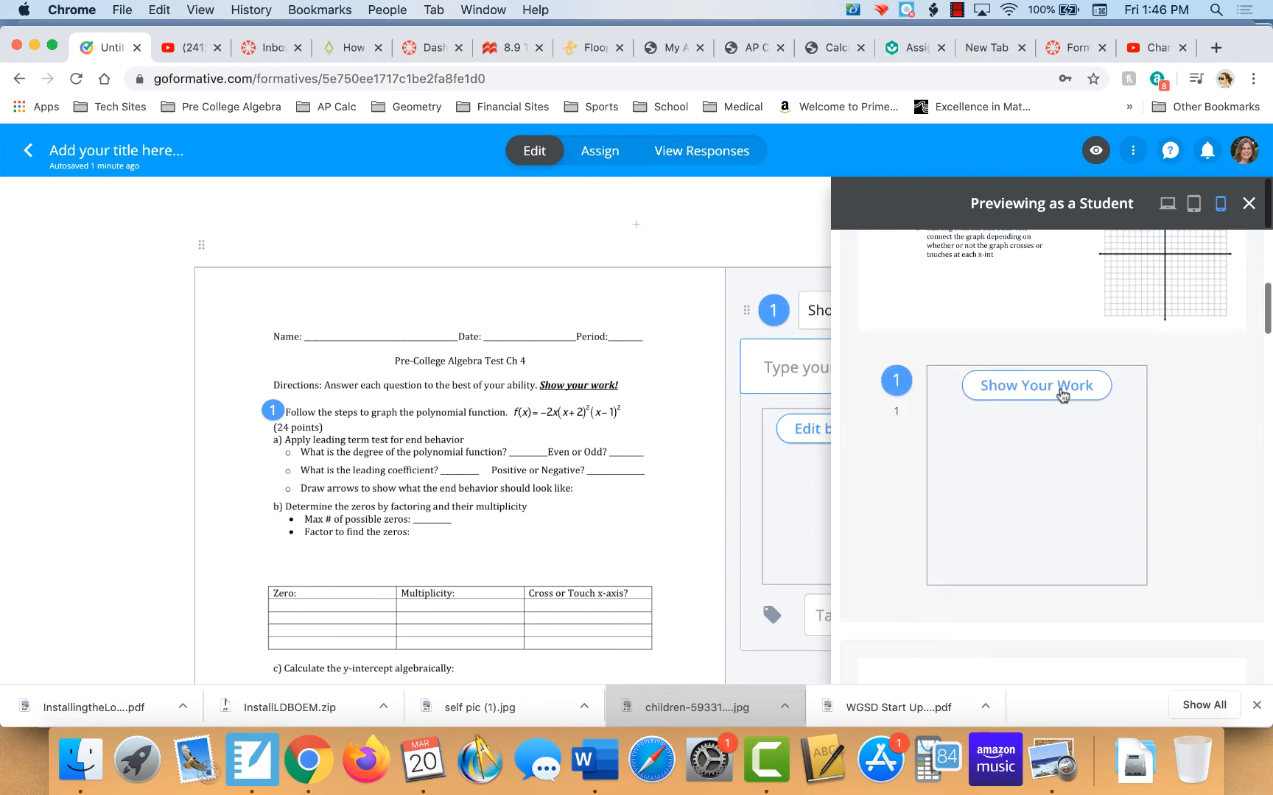
{"action": "left_click", "coordinate": [1062, 394]}
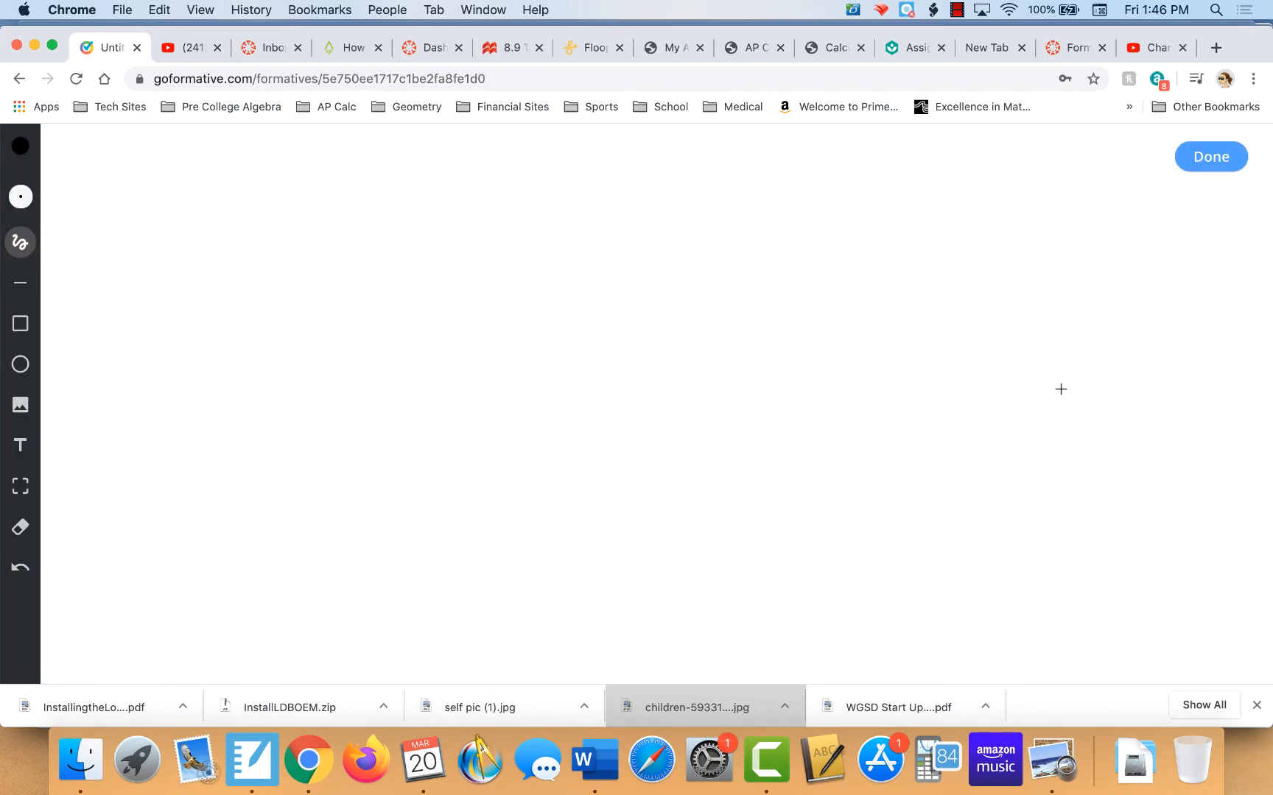
Insert the image "Section 111.jpg" from the Desktop into the Show Your Work canvas and finish the response
{"action": "left_click", "coordinate": [21, 407]}
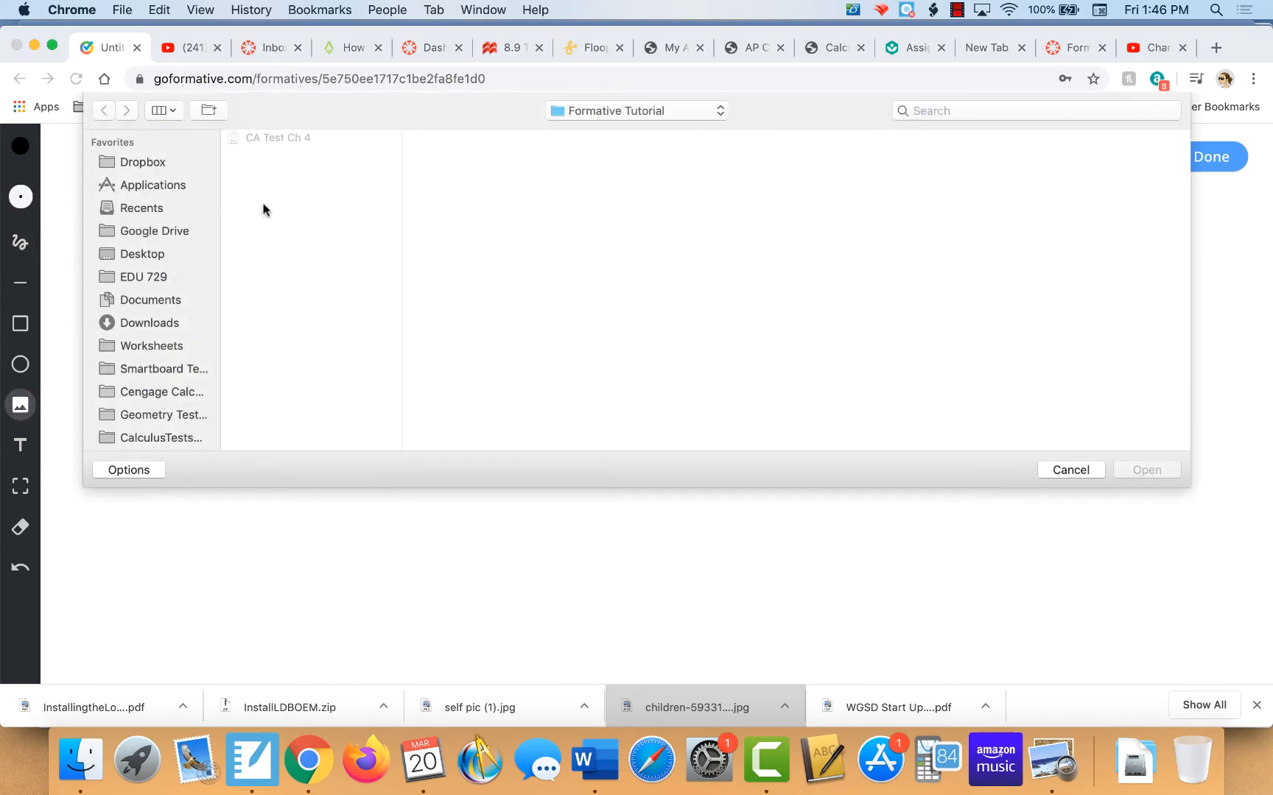
{"action": "scroll", "coordinate": [165, 242], "scroll_direction": "down", "scroll_amount": 1}
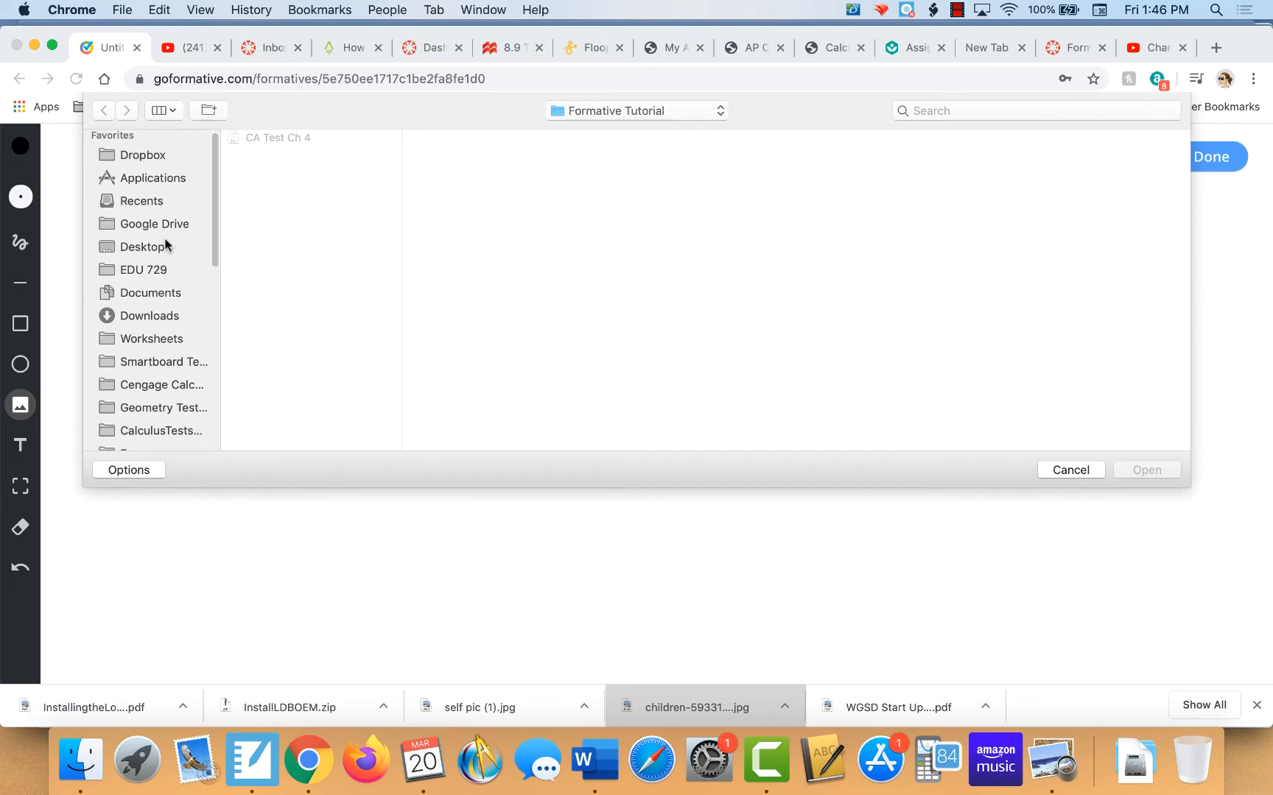
{"action": "scroll", "coordinate": [164, 238], "scroll_direction": "down", "scroll_amount": 3}
{"action": "scroll", "coordinate": [164, 238], "scroll_direction": "up", "scroll_amount": 3}
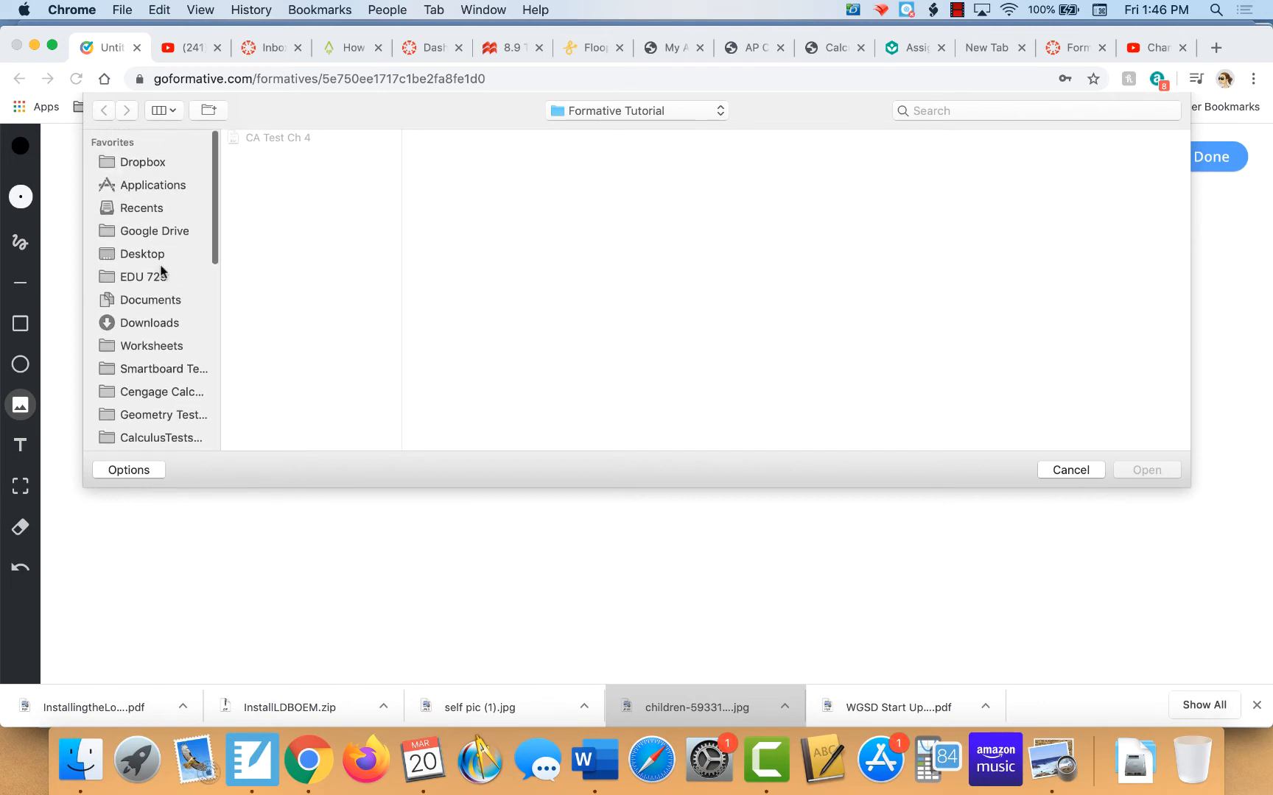
{"action": "left_click", "coordinate": [160, 253]}
{"action": "scroll", "coordinate": [289, 309], "scroll_direction": "down", "scroll_amount": 1}
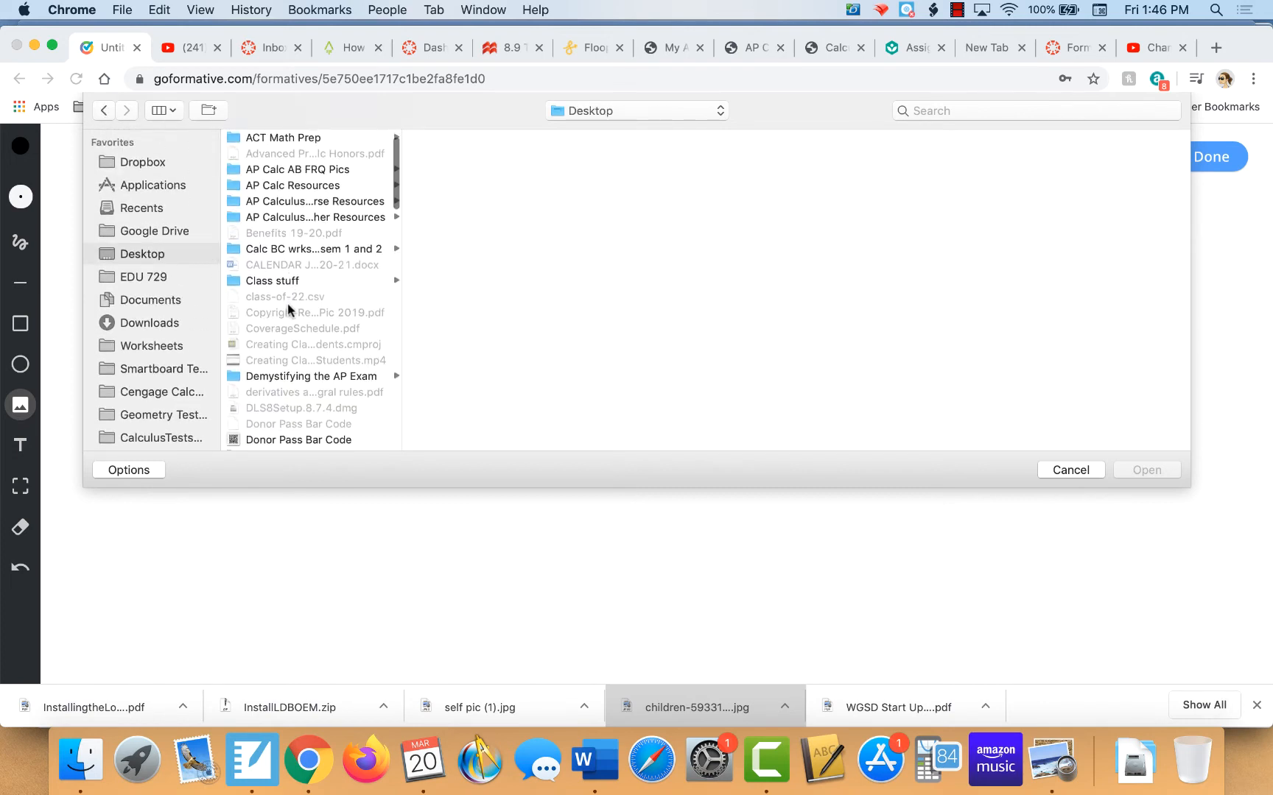
{"action": "scroll", "coordinate": [288, 309], "scroll_direction": "down", "scroll_amount": 10}
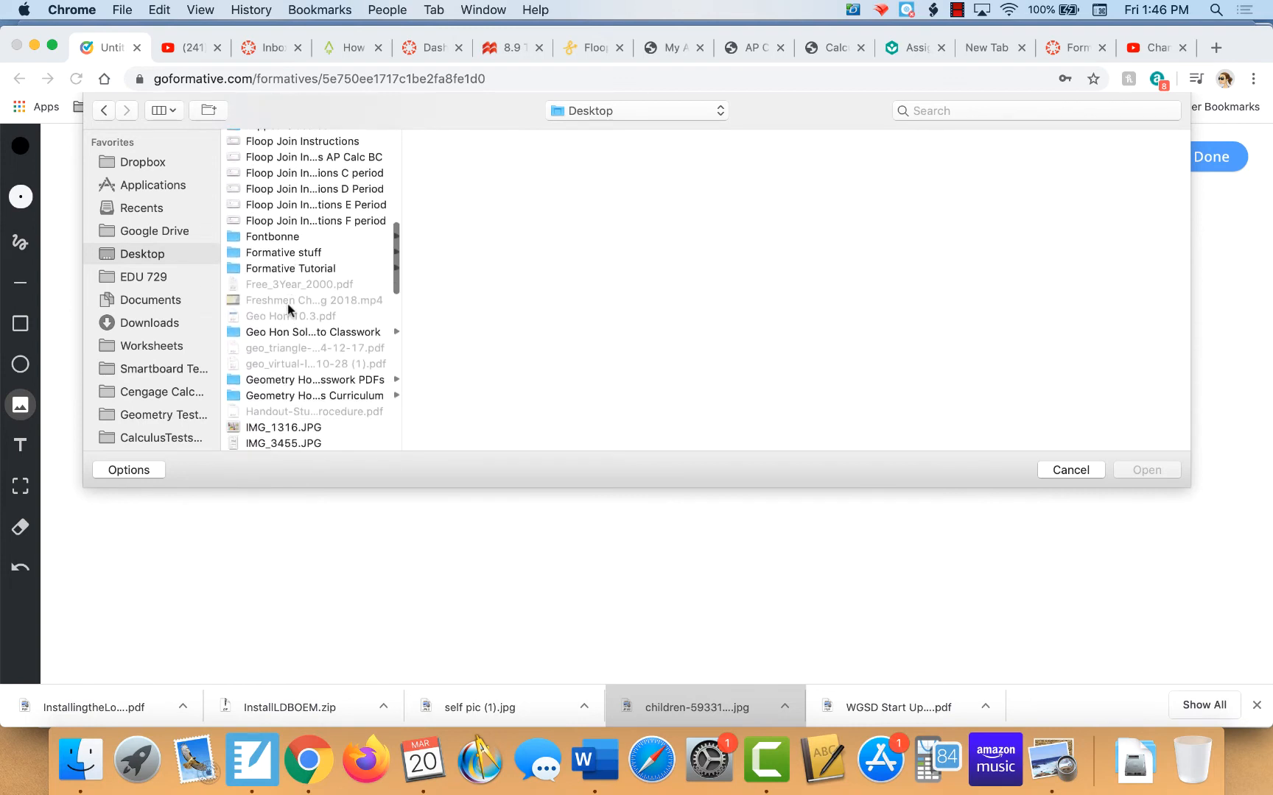
{"action": "scroll", "coordinate": [289, 310], "scroll_direction": "down", "scroll_amount": 5}
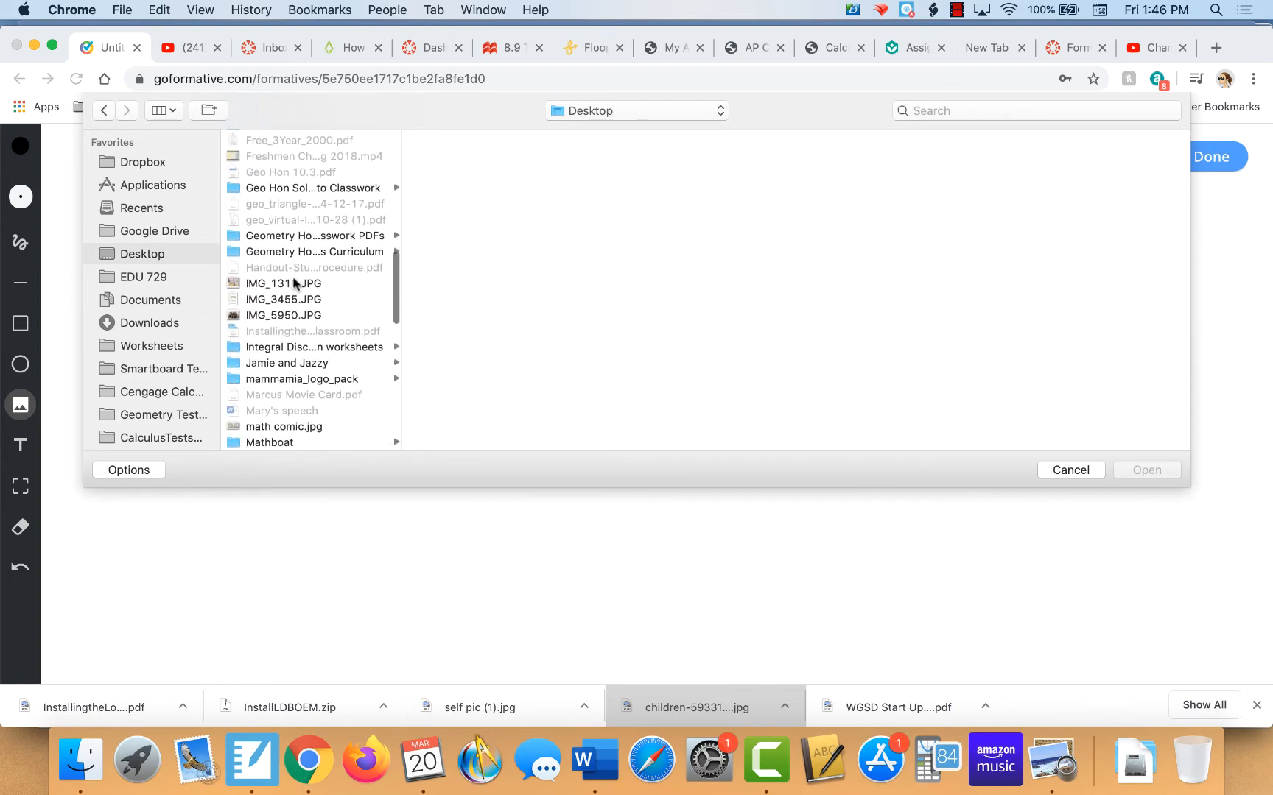
{"action": "left_click", "coordinate": [297, 299]}
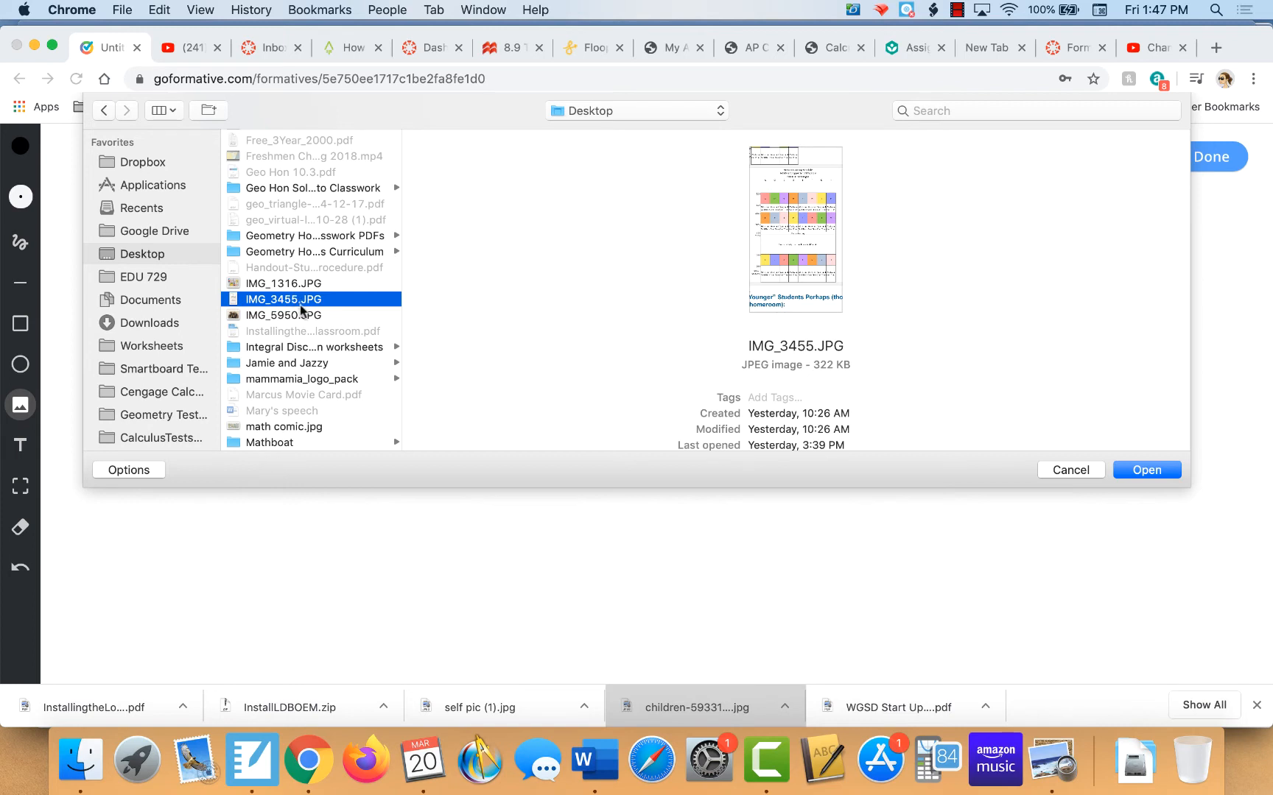
{"action": "left_click", "coordinate": [308, 316]}
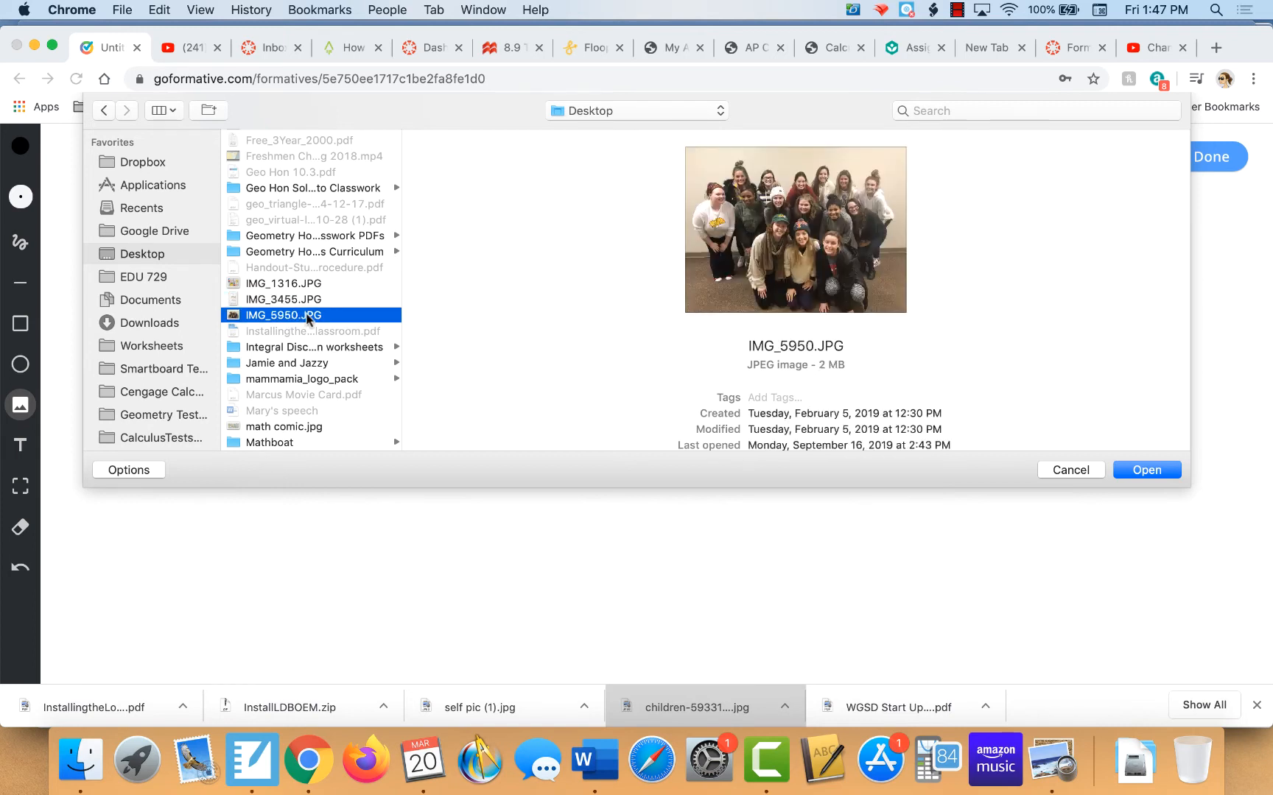
{"action": "left_click", "coordinate": [308, 286]}
{"action": "scroll", "coordinate": [299, 338], "scroll_direction": "down", "scroll_amount": 5}
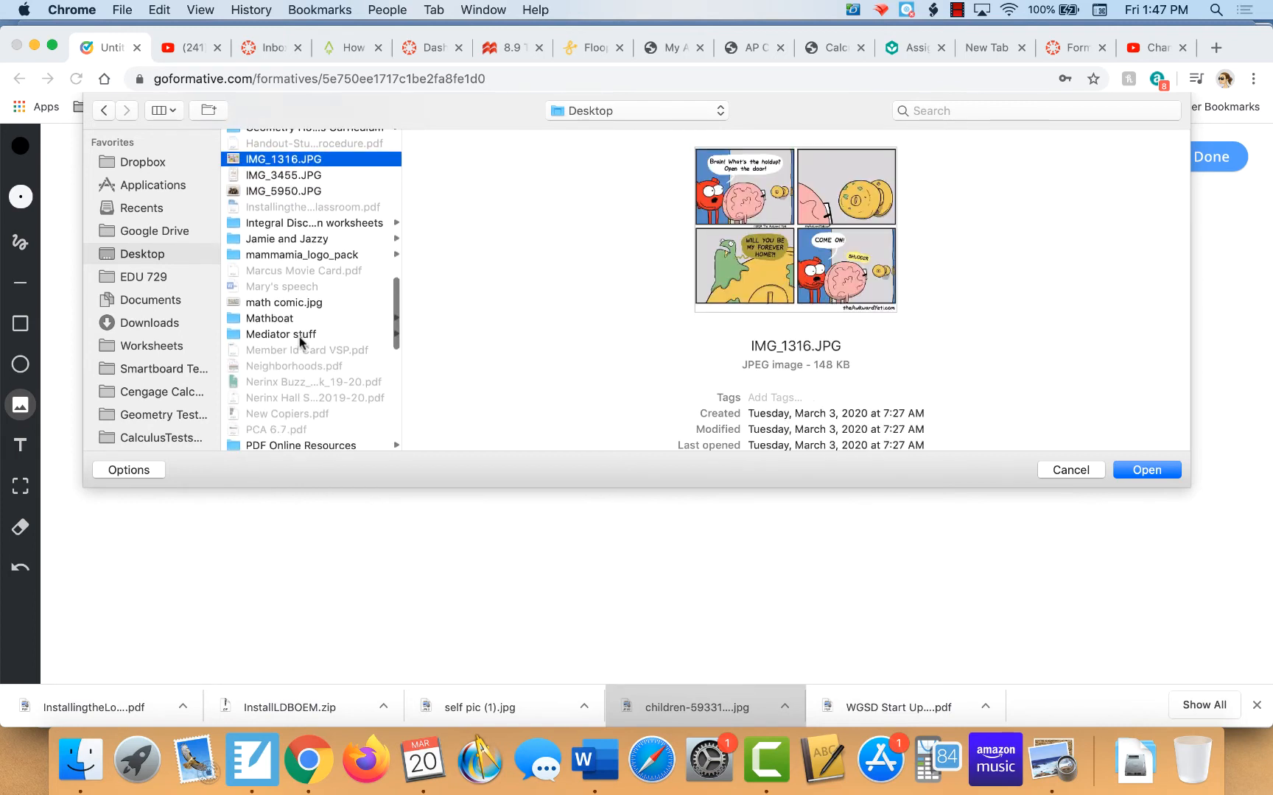
{"action": "scroll", "coordinate": [299, 341], "scroll_direction": "down", "scroll_amount": 5}
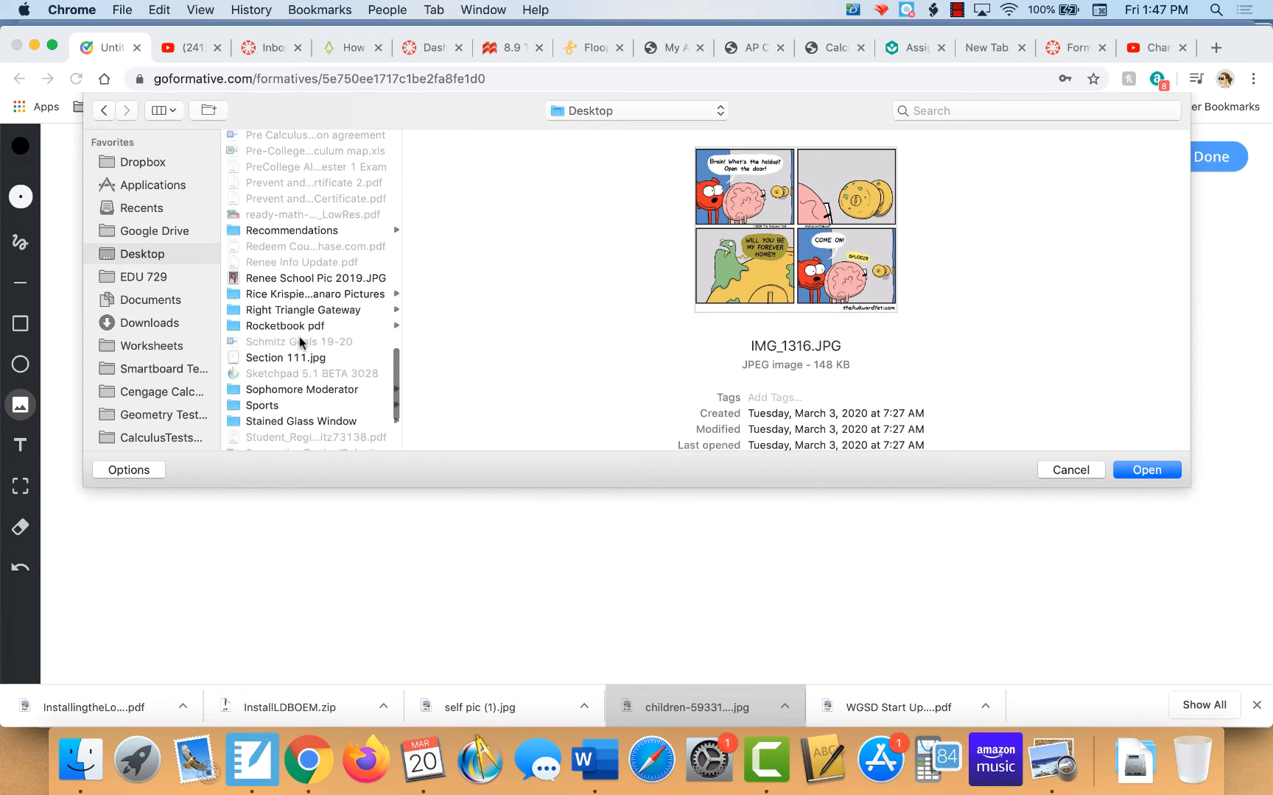
{"action": "scroll", "coordinate": [299, 339], "scroll_direction": "down", "scroll_amount": 4}
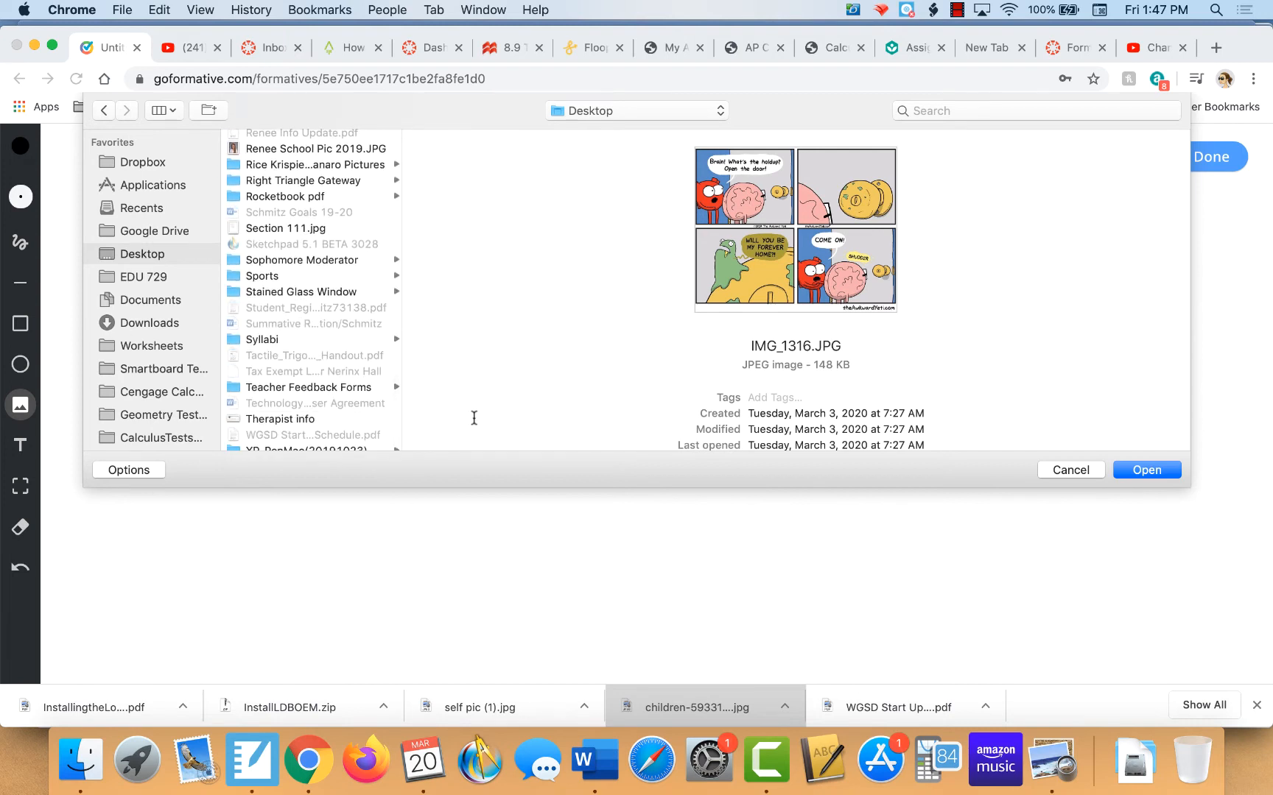
{"action": "scroll", "coordinate": [372, 342], "scroll_direction": "up", "scroll_amount": 2}
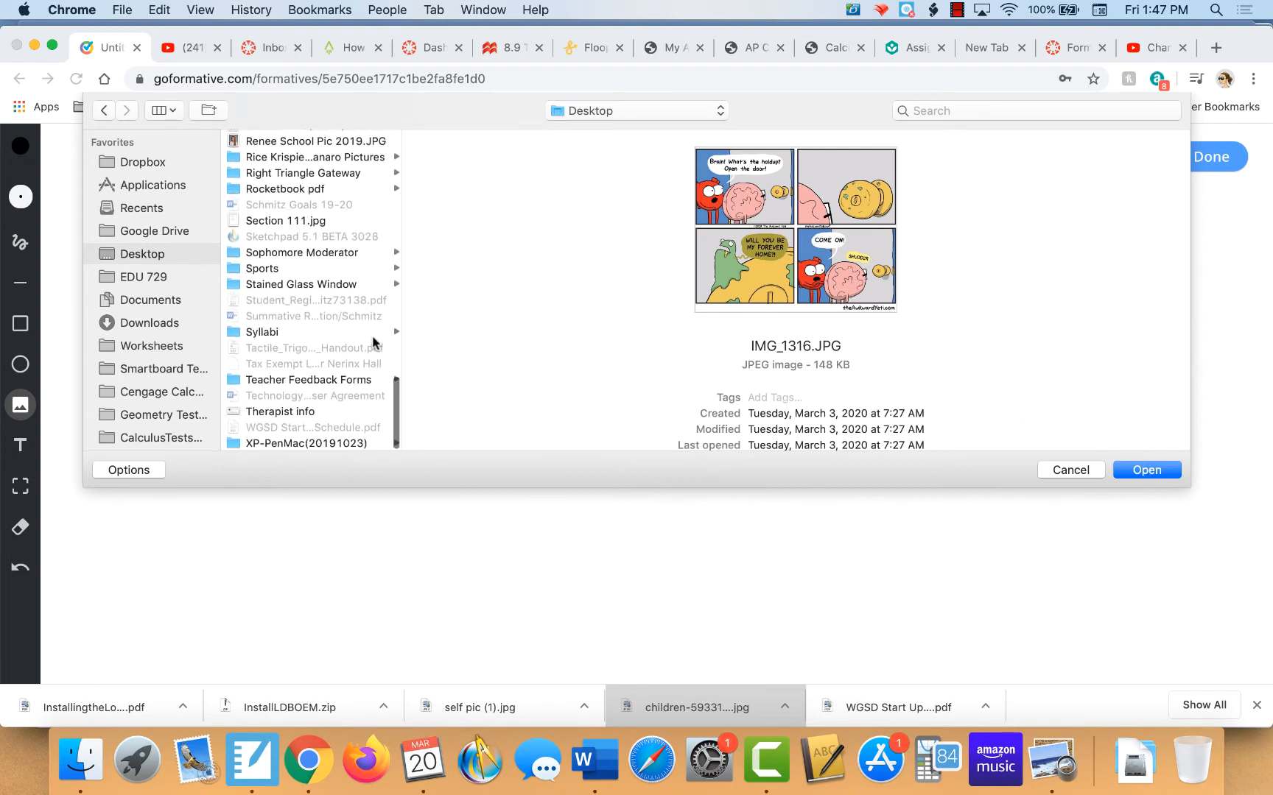
{"action": "scroll", "coordinate": [373, 341], "scroll_direction": "up", "scroll_amount": 2}
{"action": "left_click", "coordinate": [339, 299]}
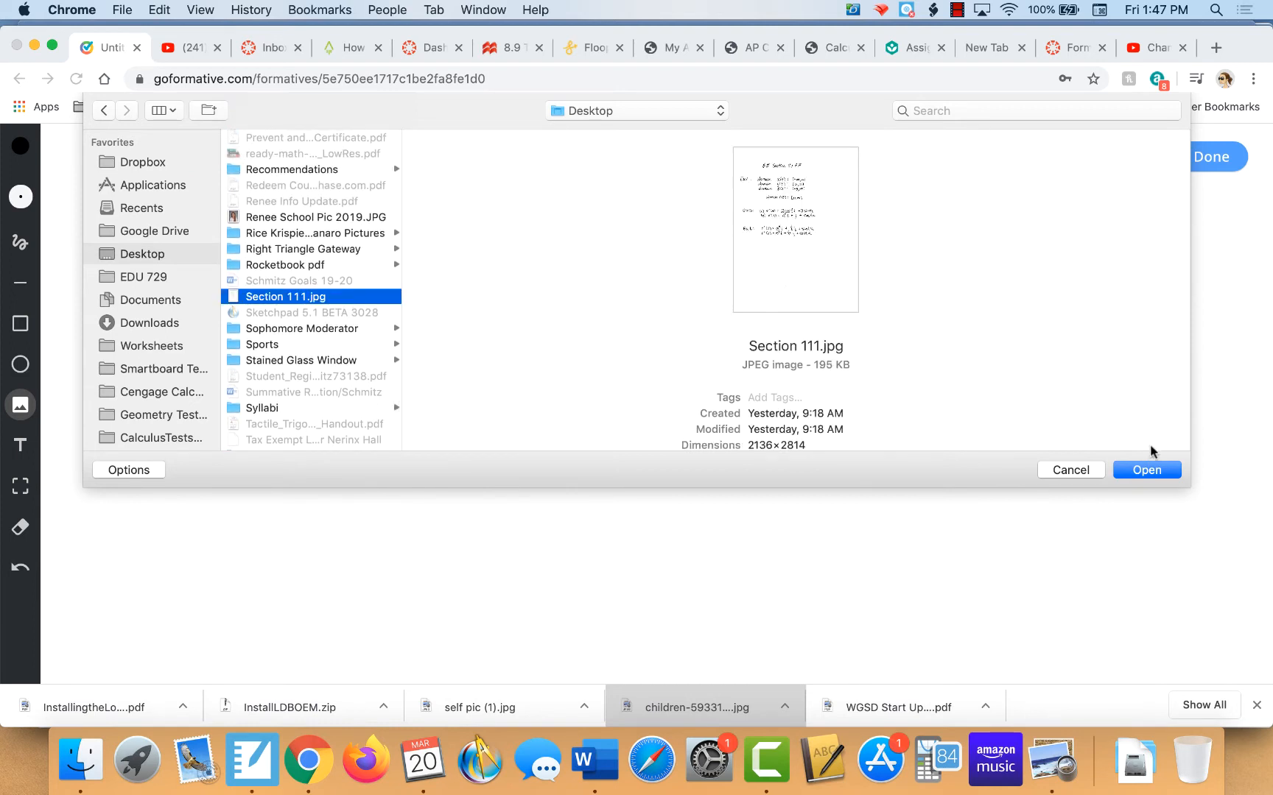
{"action": "left_click", "coordinate": [1148, 472]}
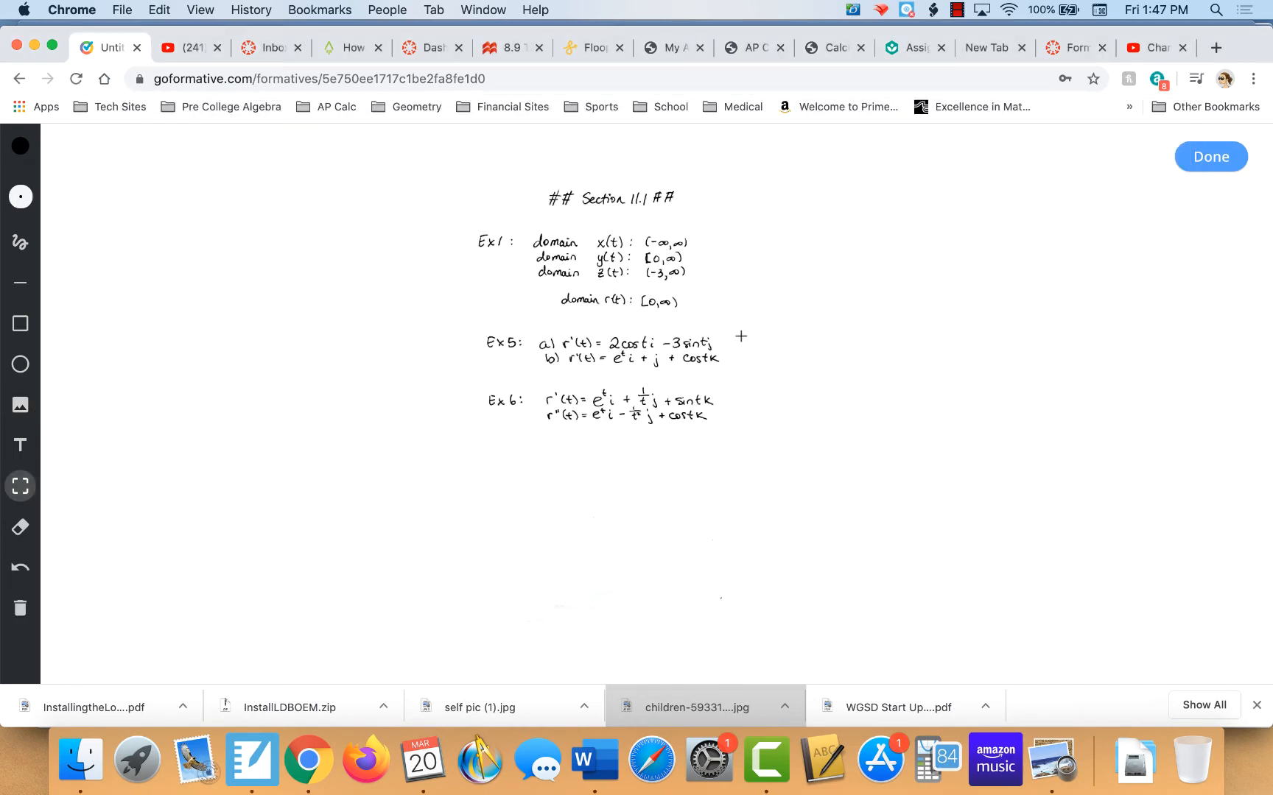
{"action": "left_click", "coordinate": [1239, 156]}
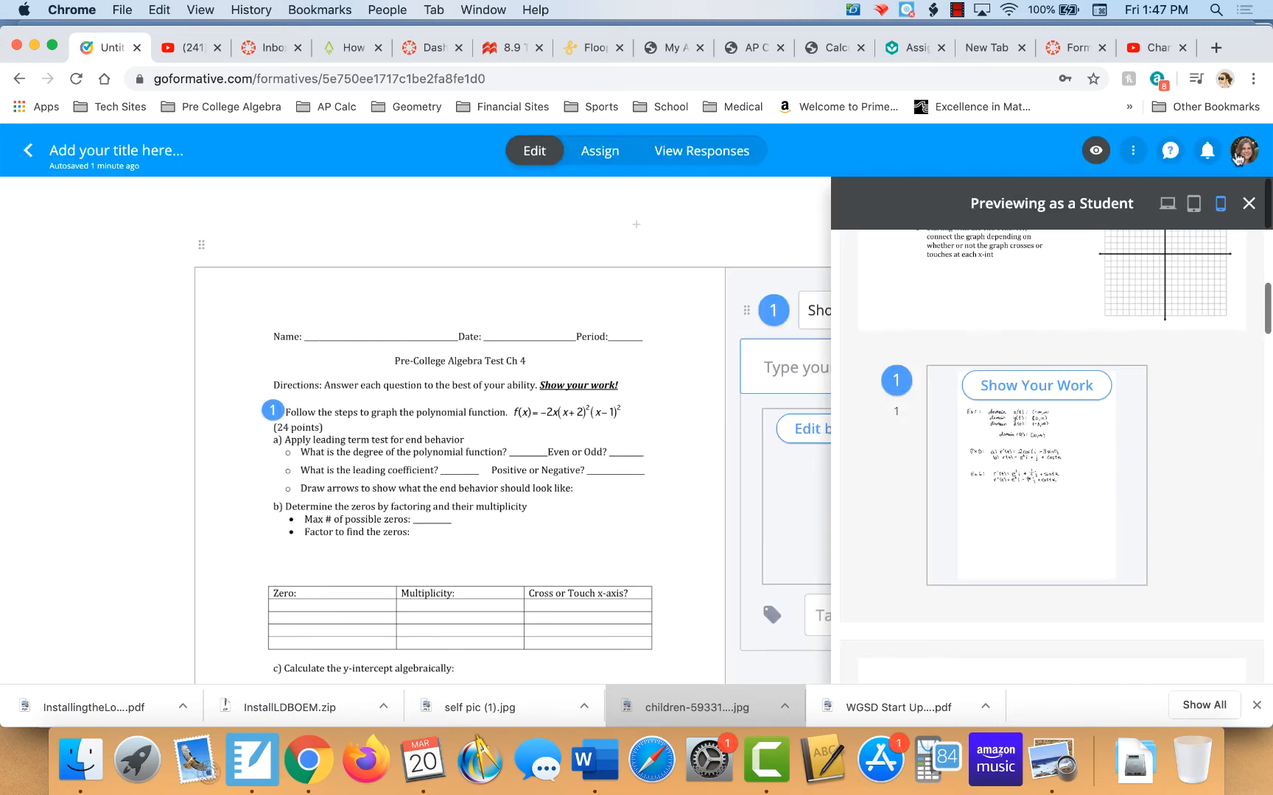
Close the student preview and check the responses for question 1 and the totals
{"action": "left_click", "coordinate": [1249, 202]}
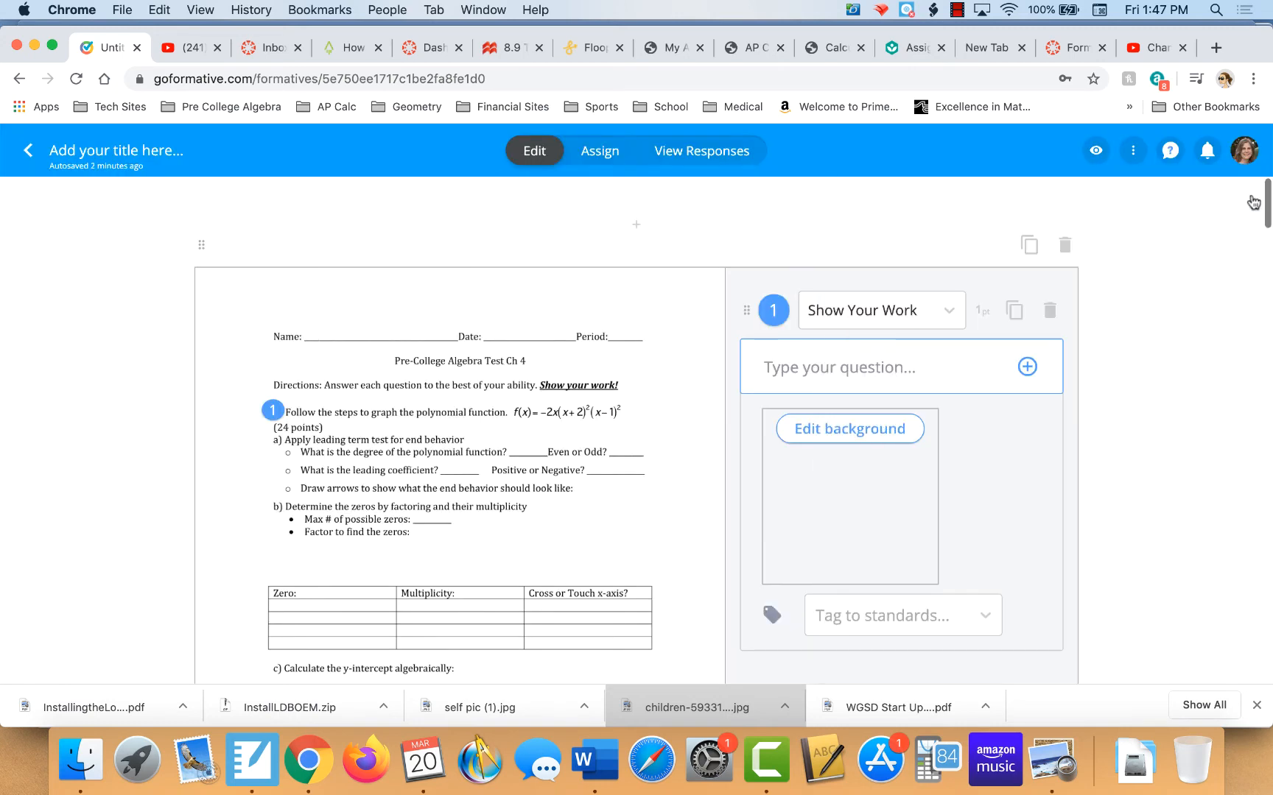
{"action": "left_click", "coordinate": [698, 153]}
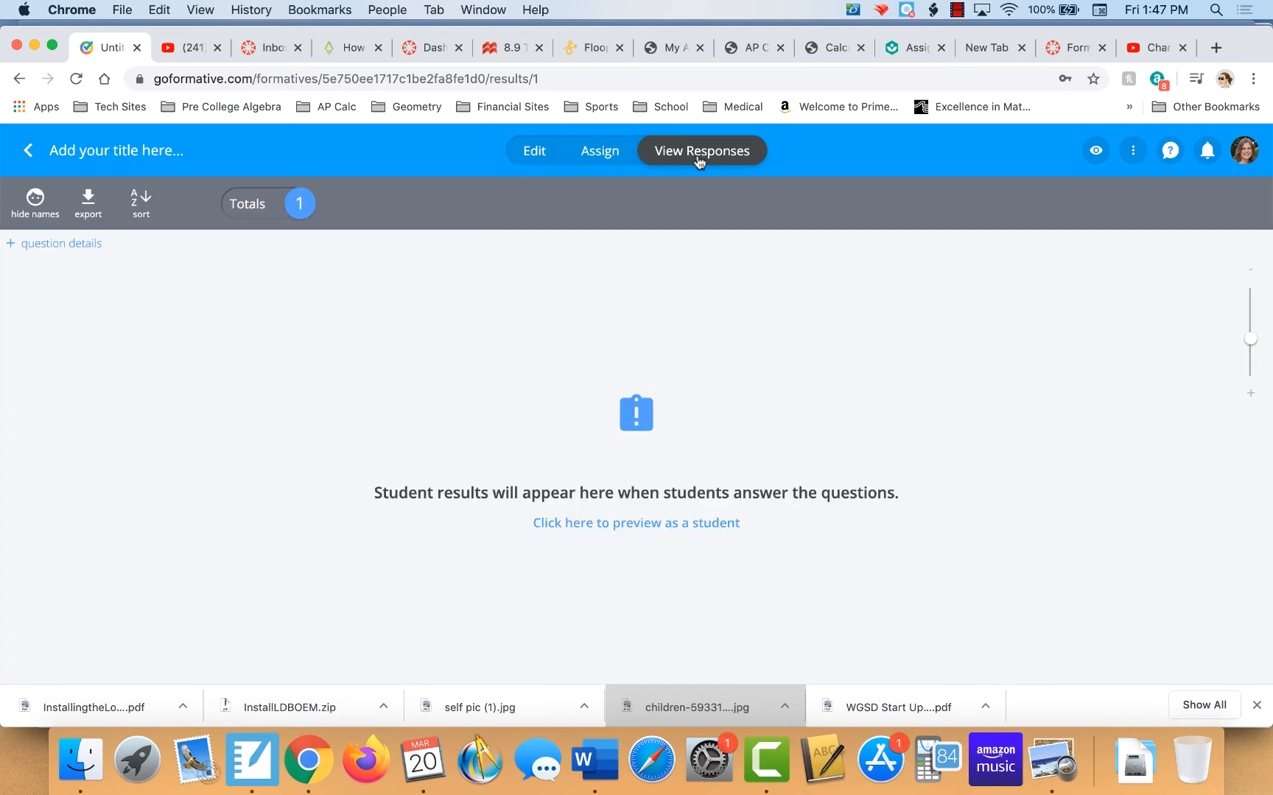
{"action": "left_click", "coordinate": [250, 206]}
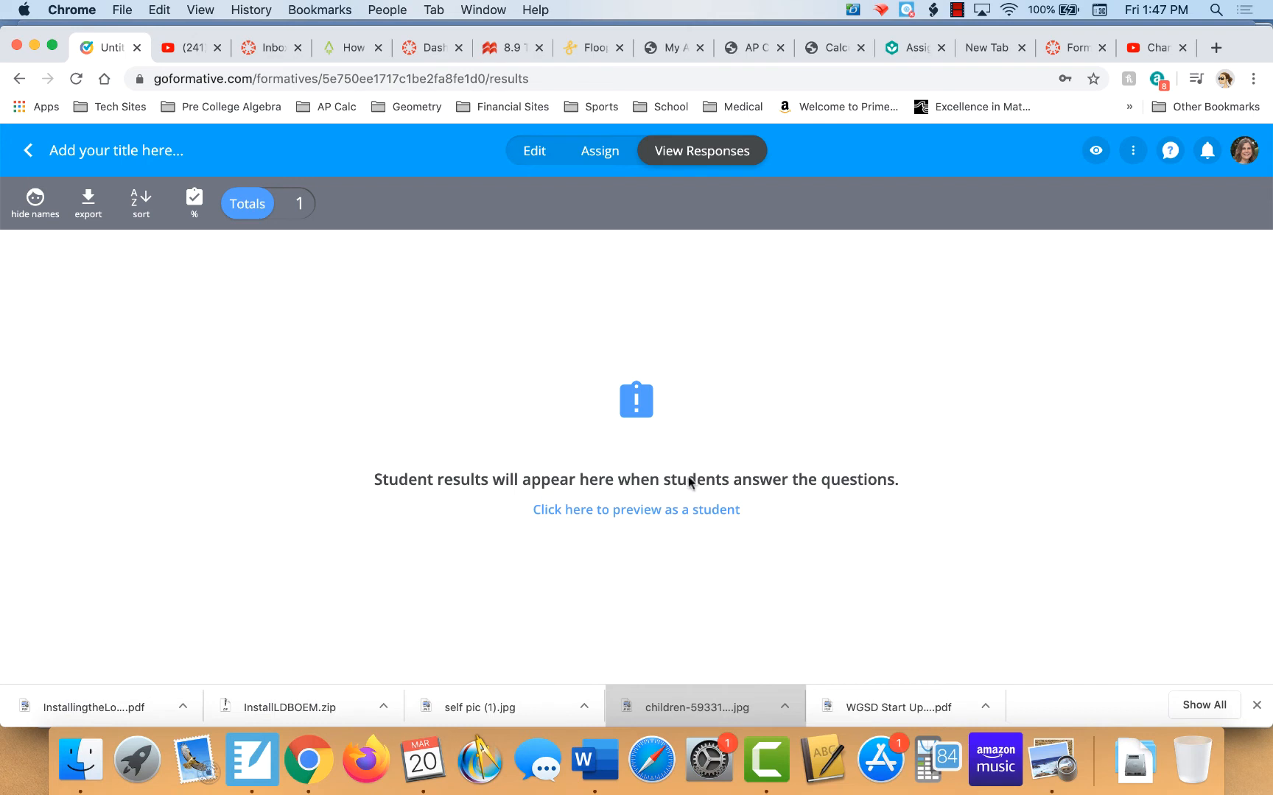
Return to editing the formative and add a Numeric question at problem 2 on the second test page
{"action": "left_click", "coordinate": [541, 154]}
{"action": "scroll", "coordinate": [588, 450], "scroll_direction": "down", "scroll_amount": 3}
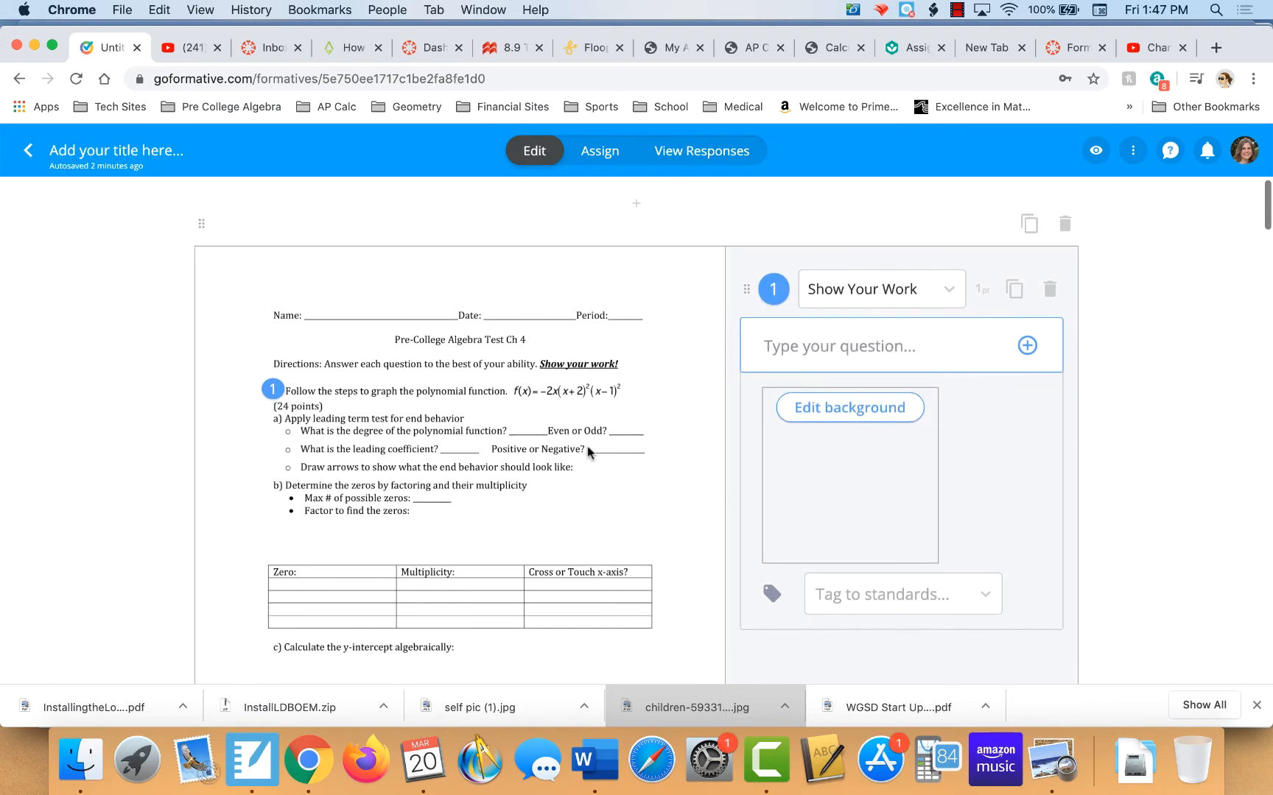
{"action": "scroll", "coordinate": [588, 450], "scroll_direction": "down", "scroll_amount": 4}
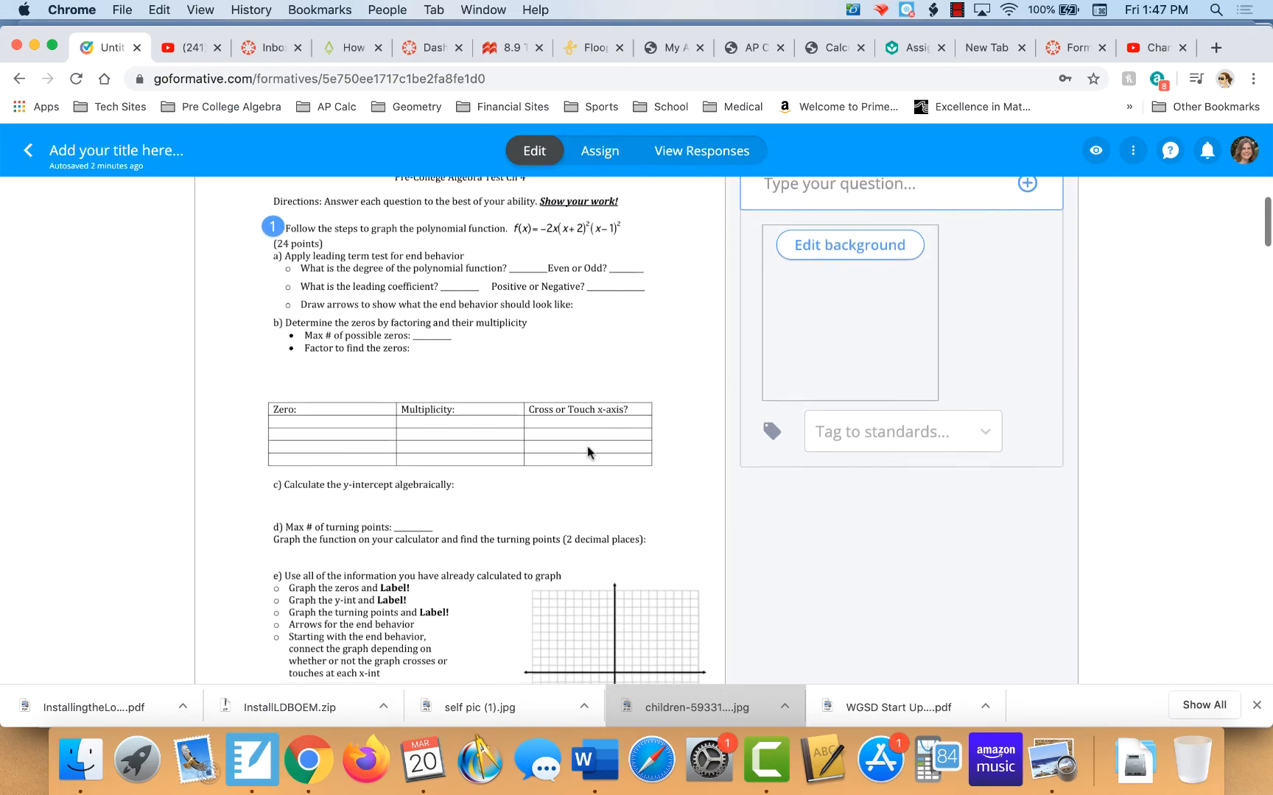
{"action": "scroll", "coordinate": [324, 460], "scroll_direction": "down", "scroll_amount": 15}
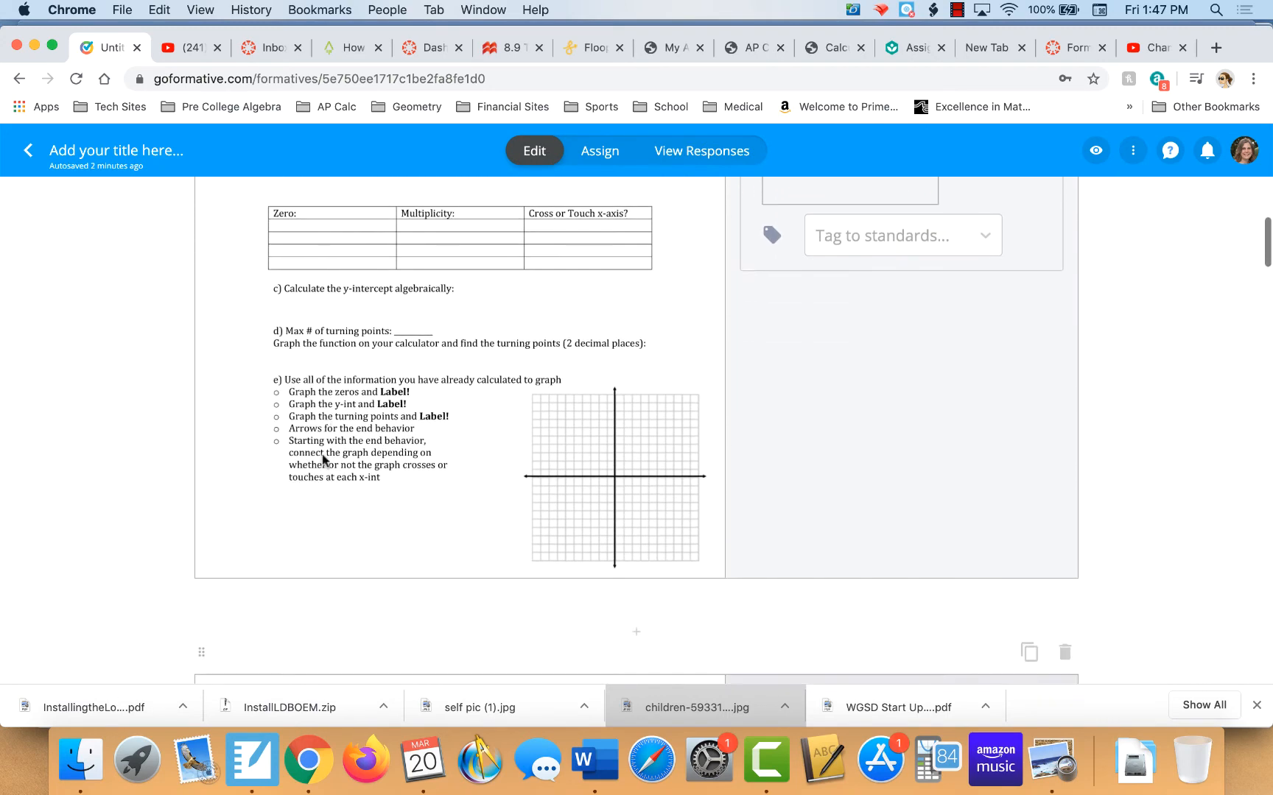
{"action": "scroll", "coordinate": [322, 453], "scroll_direction": "down", "scroll_amount": 1}
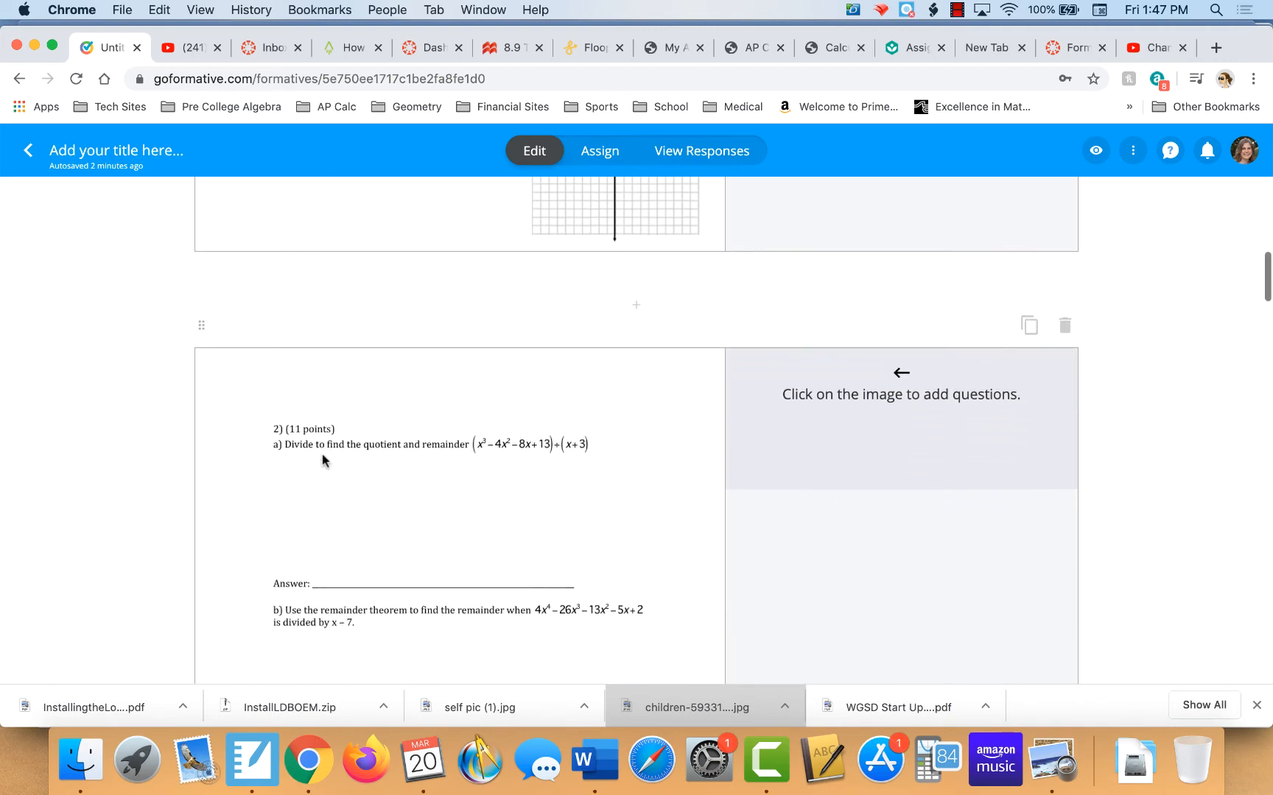
{"action": "left_click", "coordinate": [278, 430]}
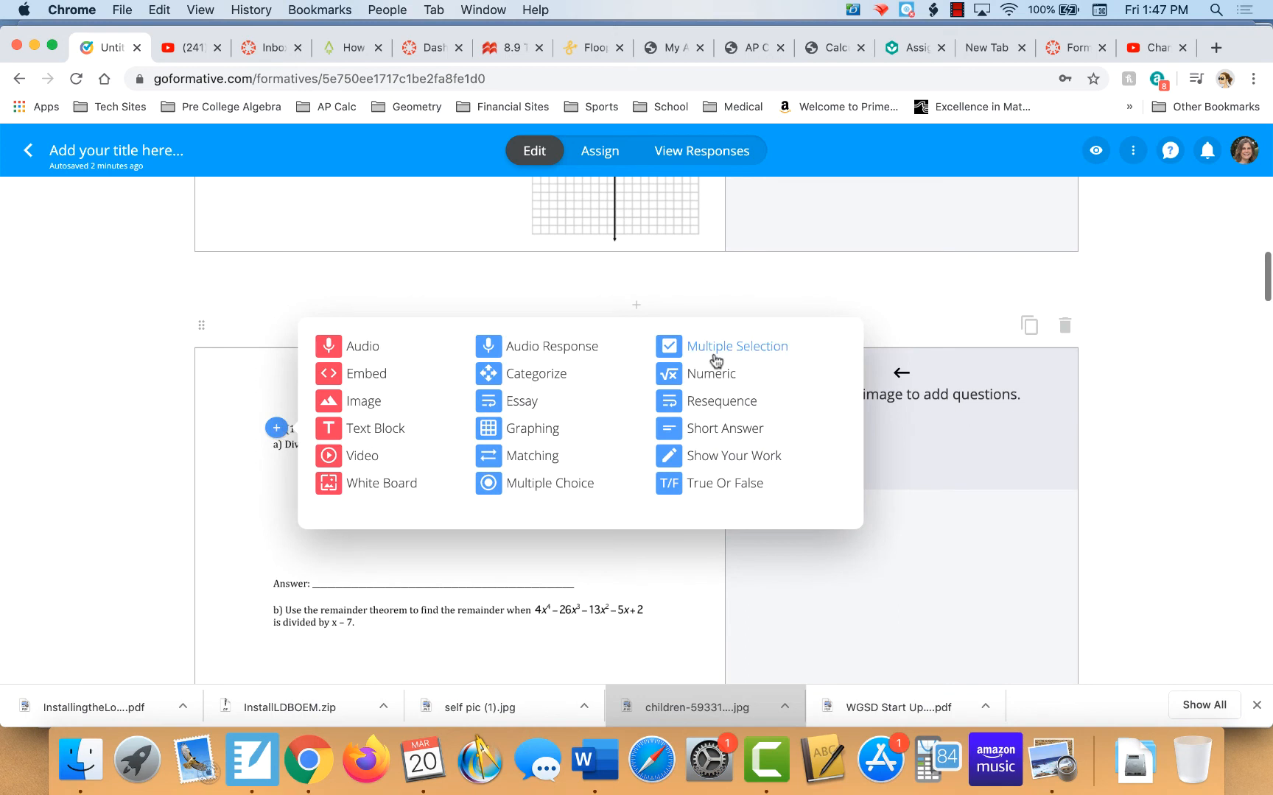
{"action": "left_click", "coordinate": [722, 377]}
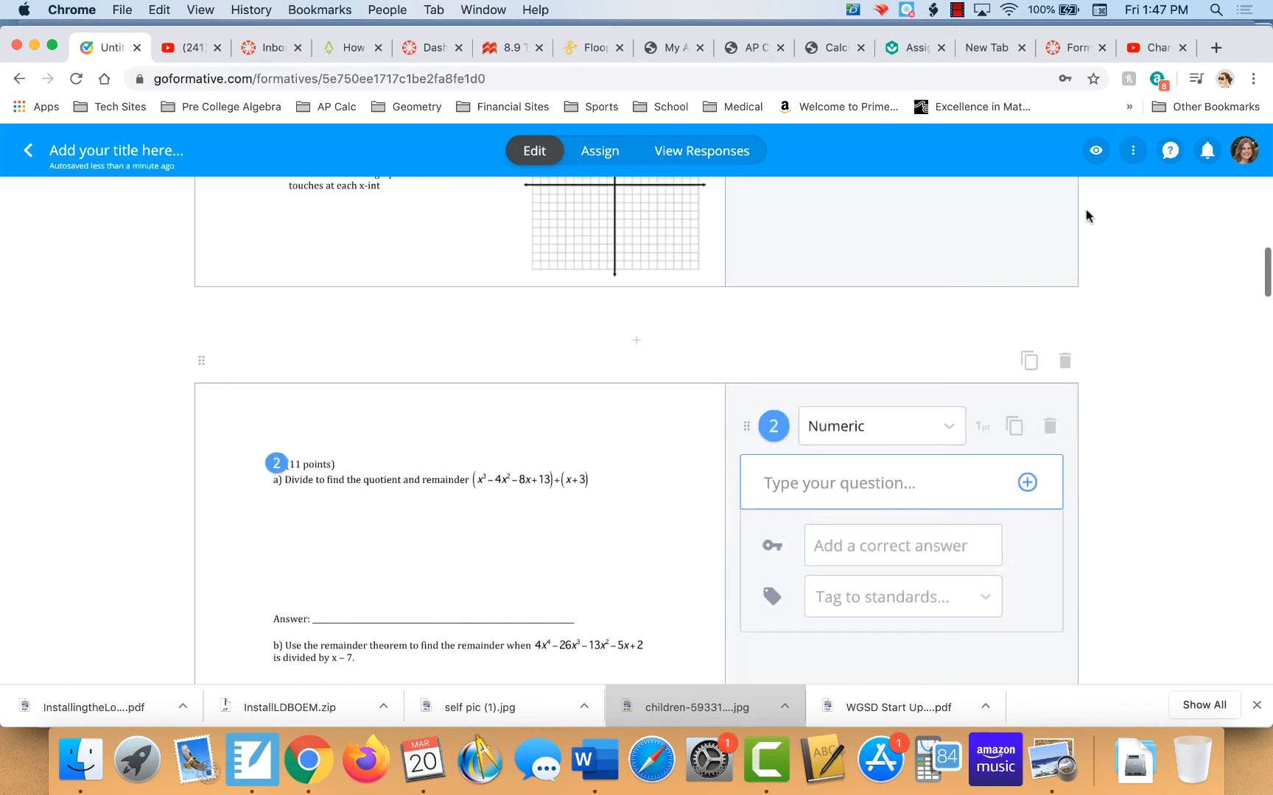
Preview the formative as a student in the laptop layout and bring question 2 into view
{"action": "left_click", "coordinate": [1091, 155]}
{"action": "scroll", "coordinate": [1055, 475], "scroll_direction": "down", "scroll_amount": 5}
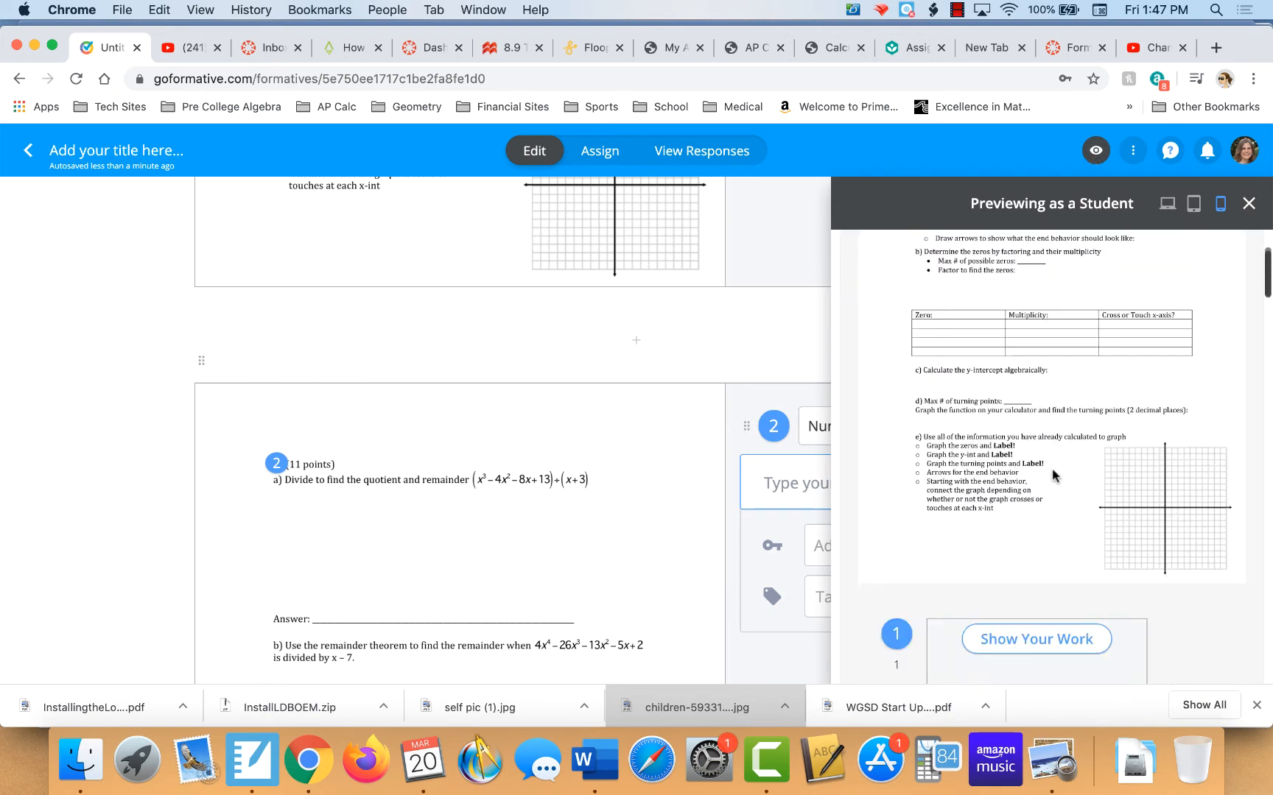
{"action": "scroll", "coordinate": [1055, 475], "scroll_direction": "down", "scroll_amount": 8}
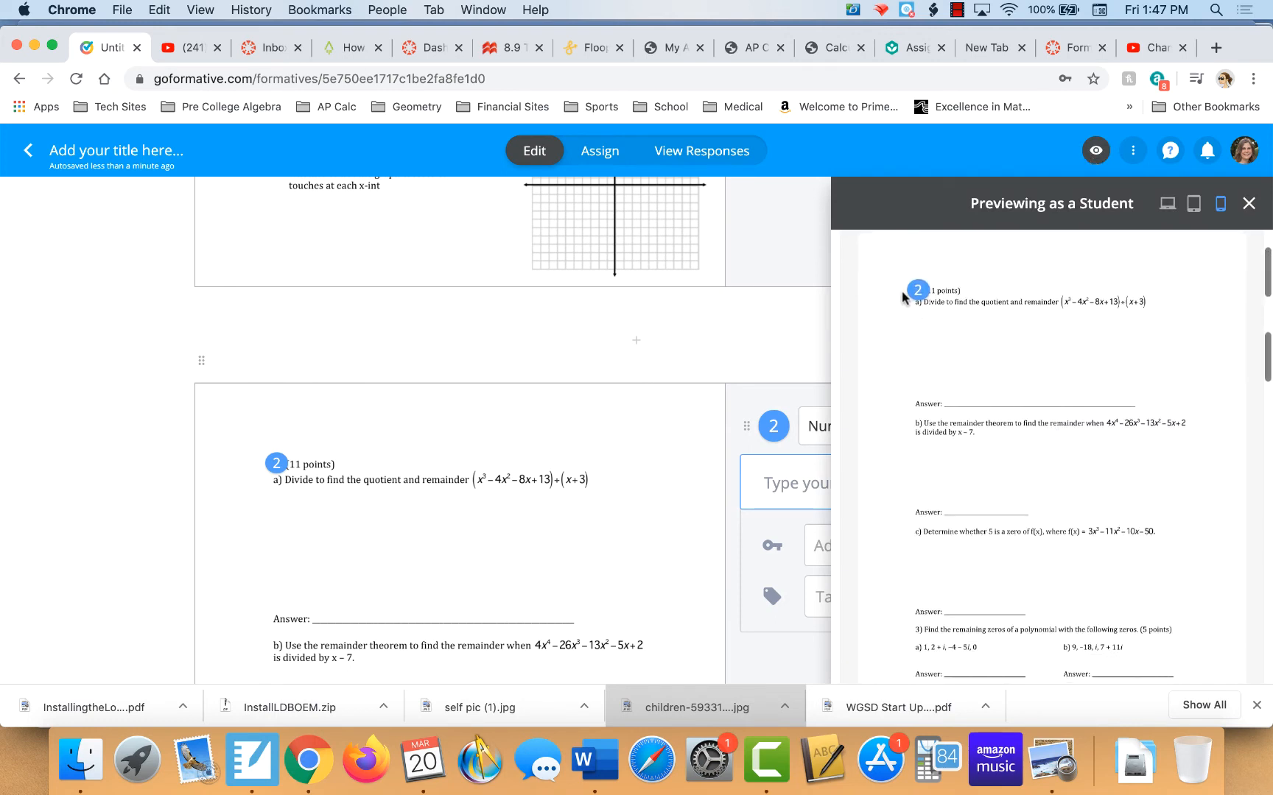
{"action": "scroll", "coordinate": [919, 295], "scroll_direction": "down", "scroll_amount": 2}
{"action": "scroll", "coordinate": [917, 295], "scroll_direction": "up", "scroll_amount": 2}
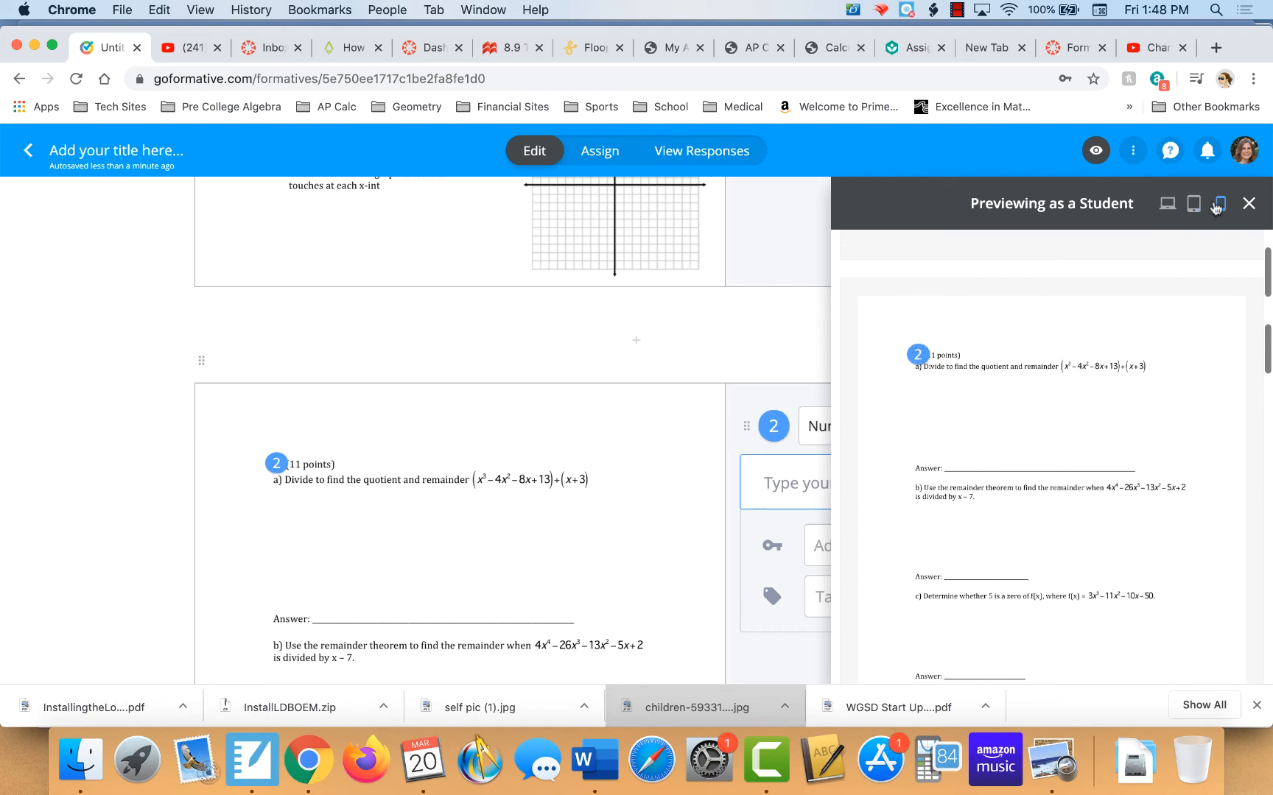
{"action": "left_click", "coordinate": [1167, 205]}
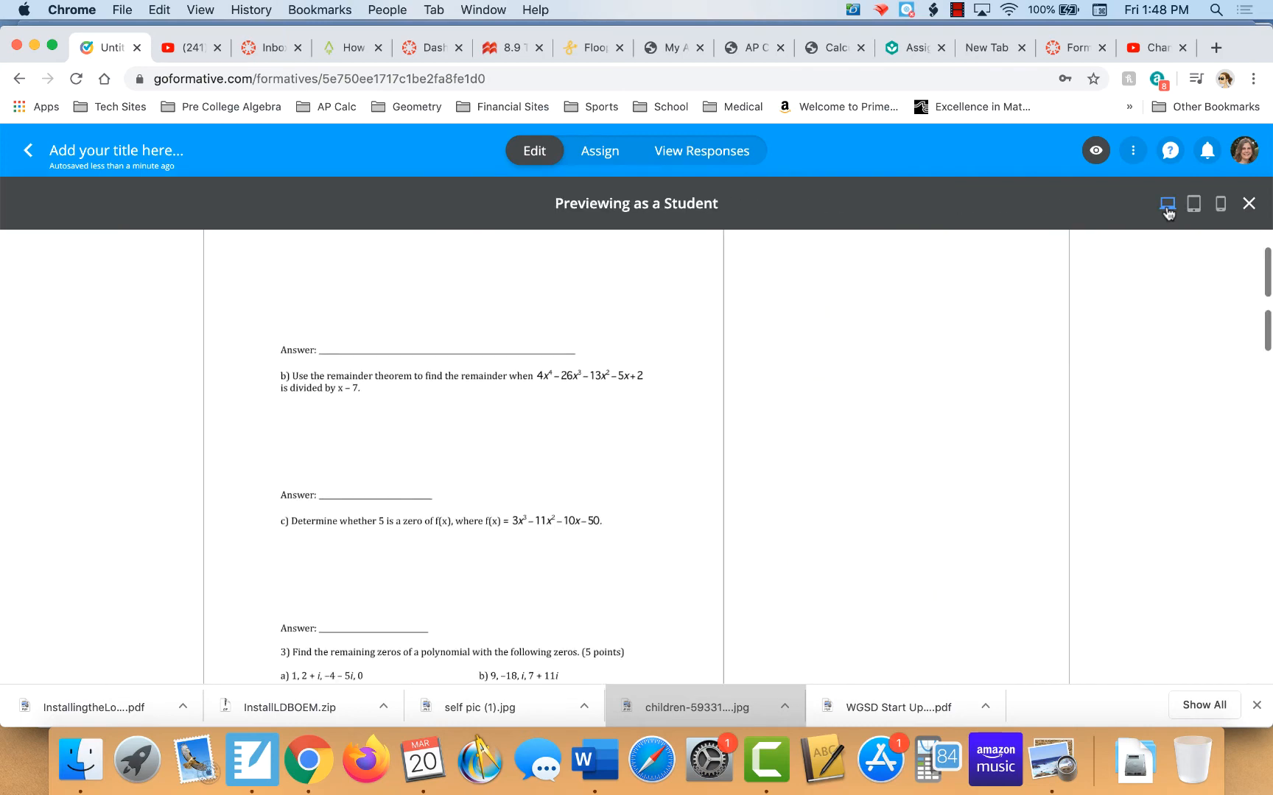
{"action": "scroll", "coordinate": [371, 376], "scroll_direction": "up", "scroll_amount": 3}
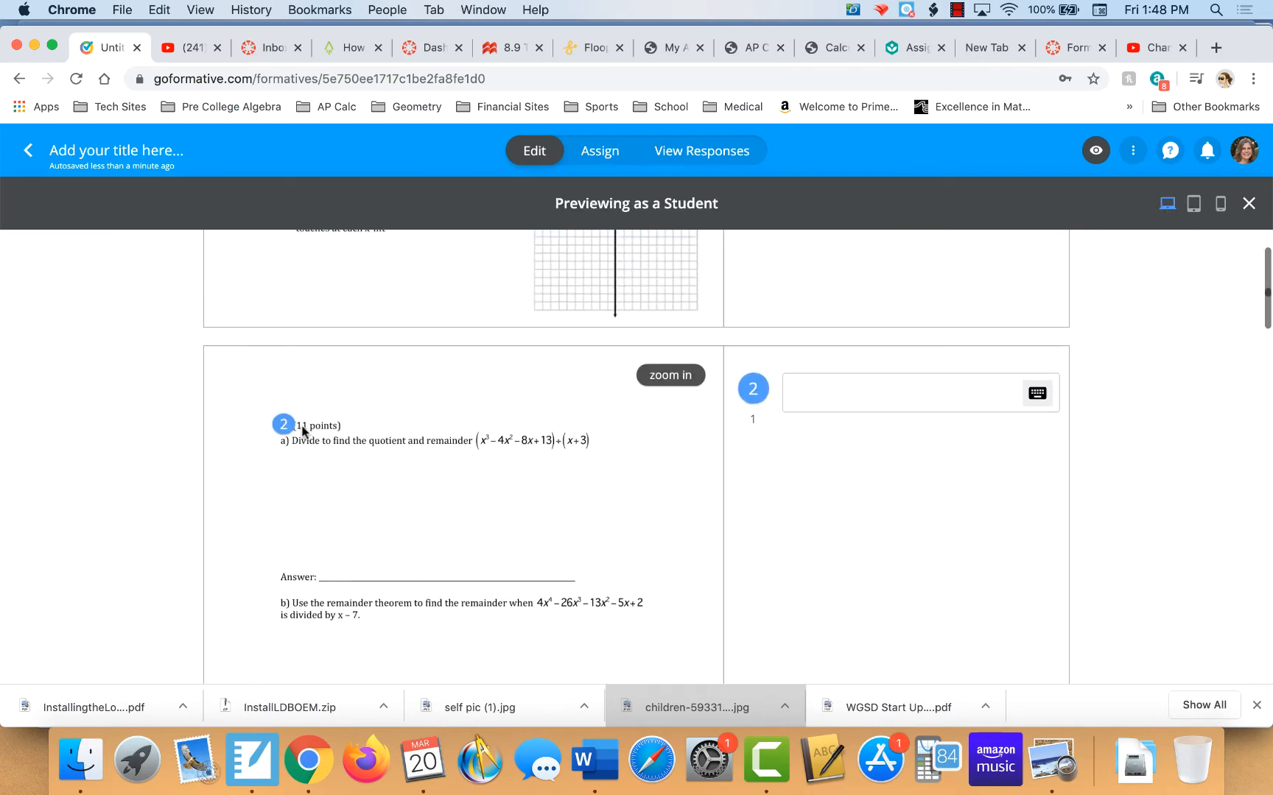
Answer question 2 with 8 + 1/2, using the math keypad to build the fraction
{"action": "left_click", "coordinate": [908, 389]}
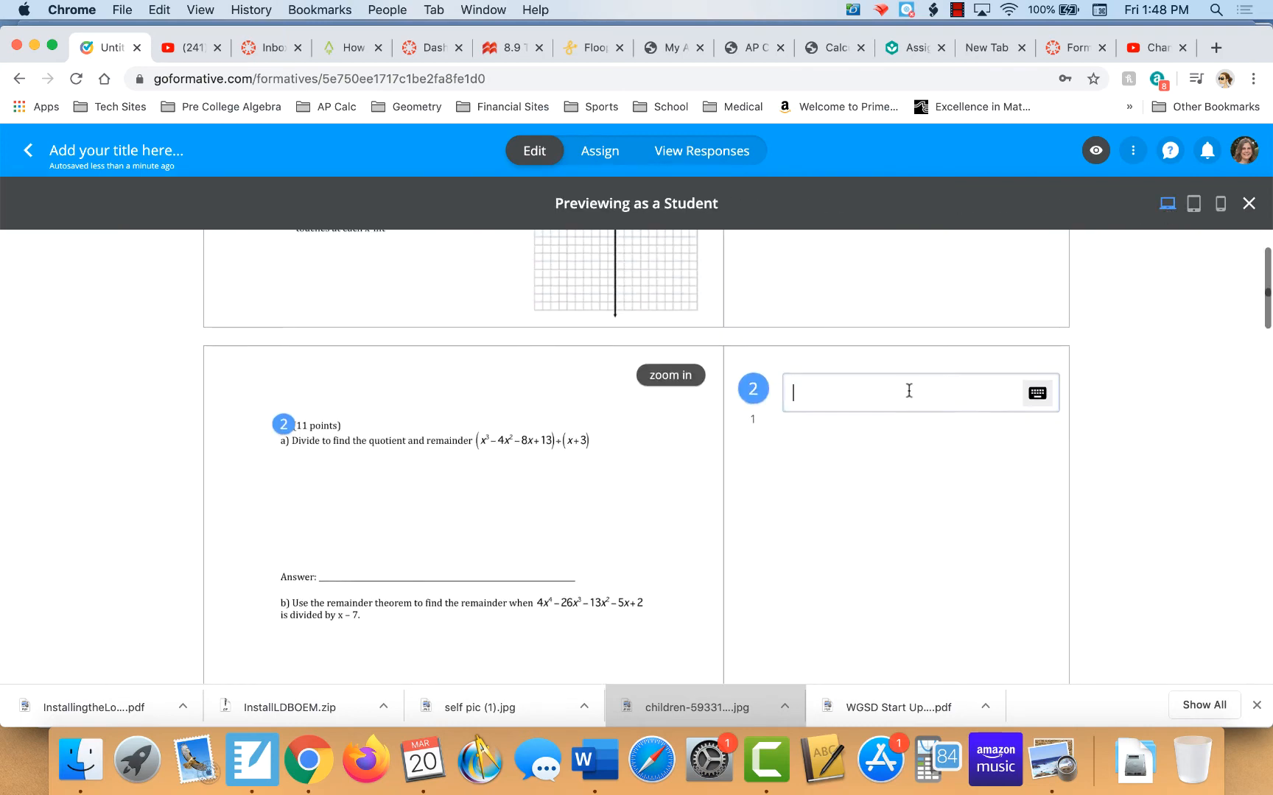
{"action": "left_click", "coordinate": [1043, 395]}
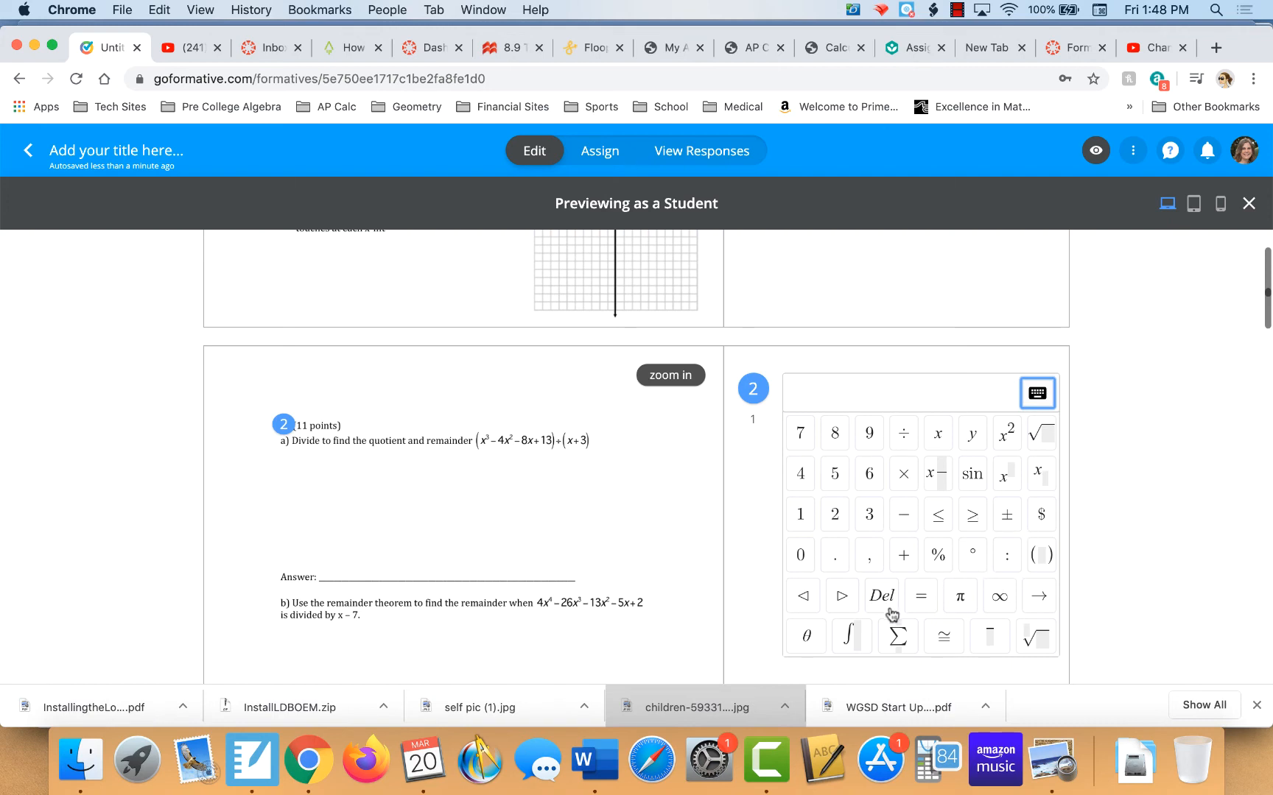
{"action": "left_click", "coordinate": [868, 381]}
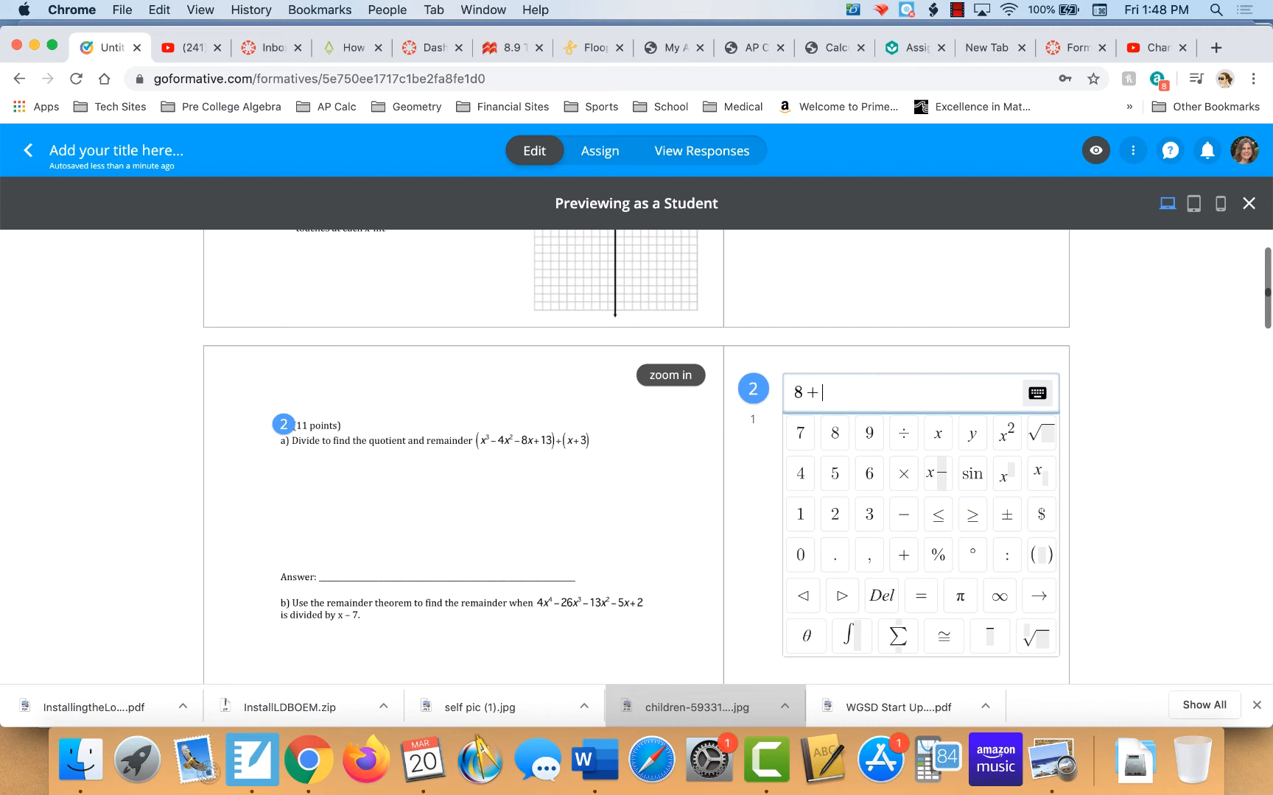
{"action": "left_click", "coordinate": [947, 474]}
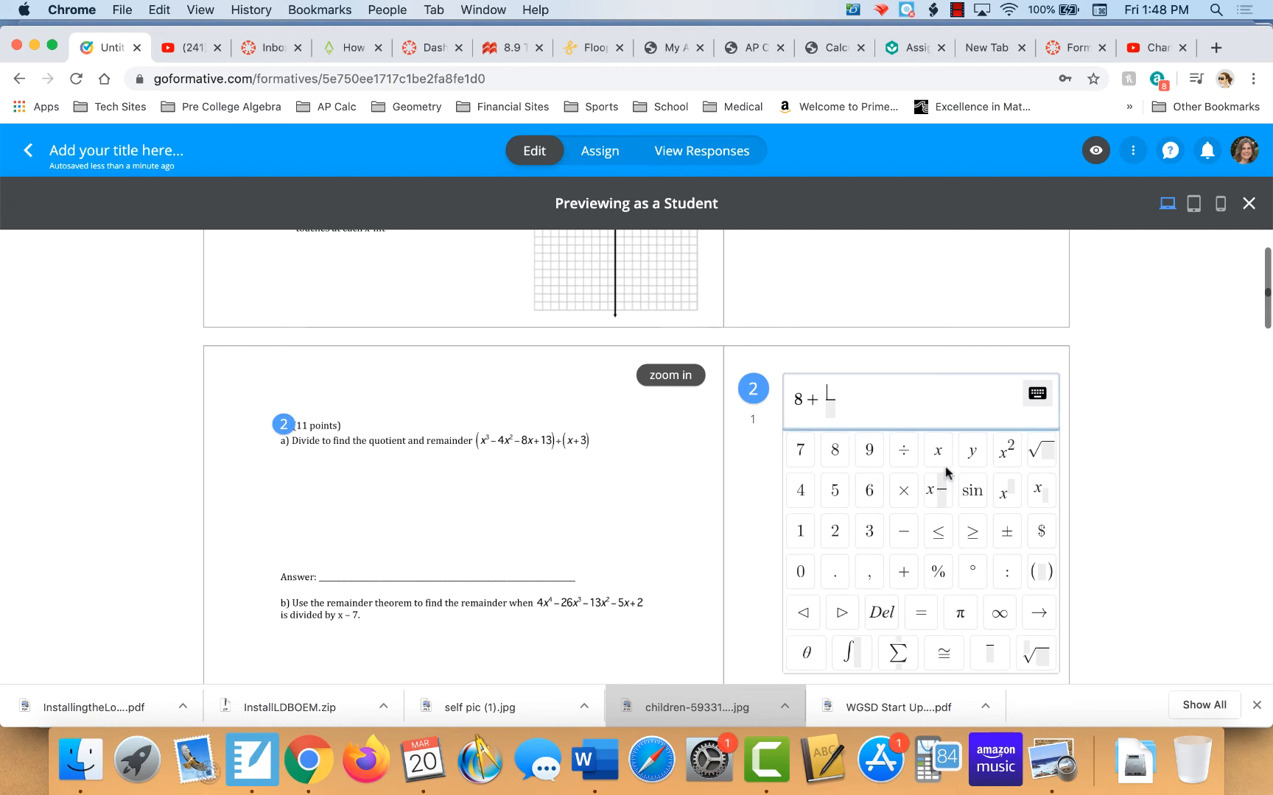
{"action": "type", "text": "1/"}
{"action": "key", "text": "Down"}
{"action": "left_click", "coordinate": [968, 364]}
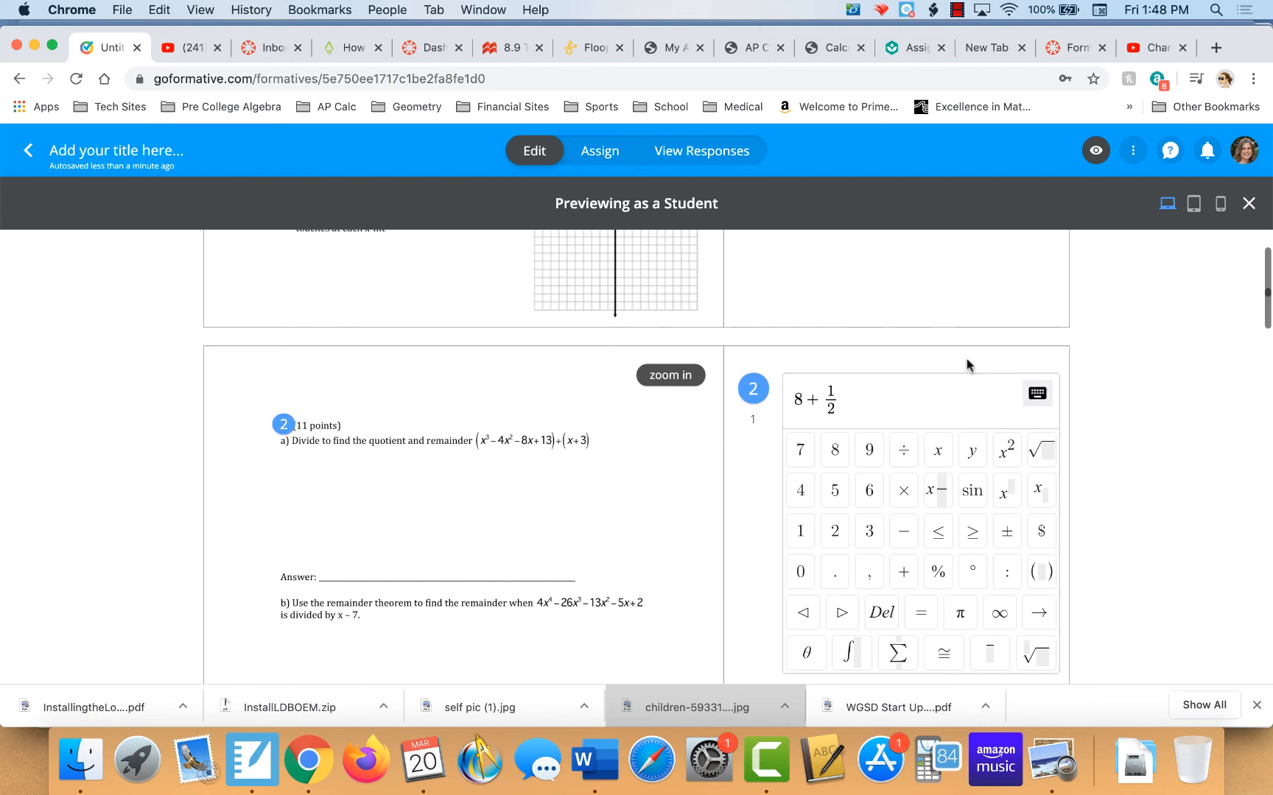
Close the student preview and check the responses for question 2, question 1 and the totals
{"action": "left_click", "coordinate": [726, 150]}
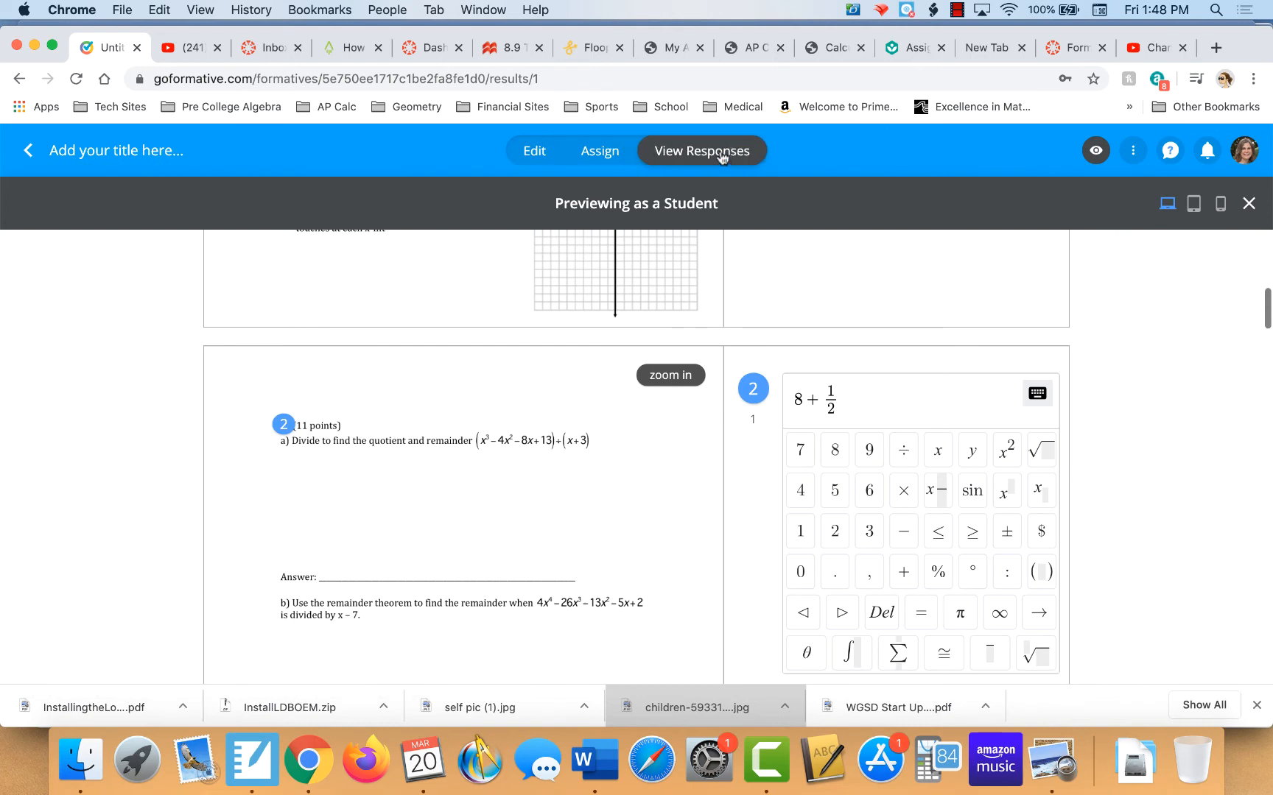
{"action": "left_click", "coordinate": [1249, 204]}
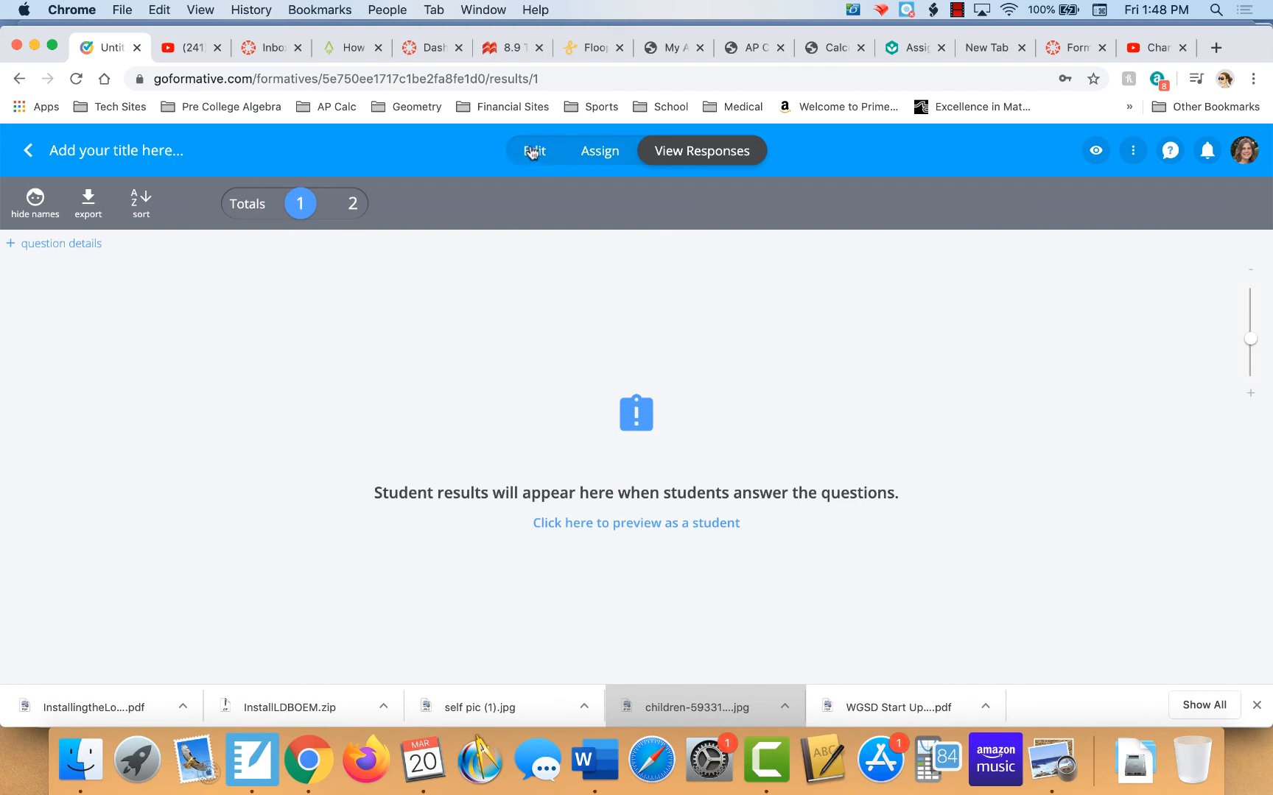
{"action": "left_click", "coordinate": [353, 204]}
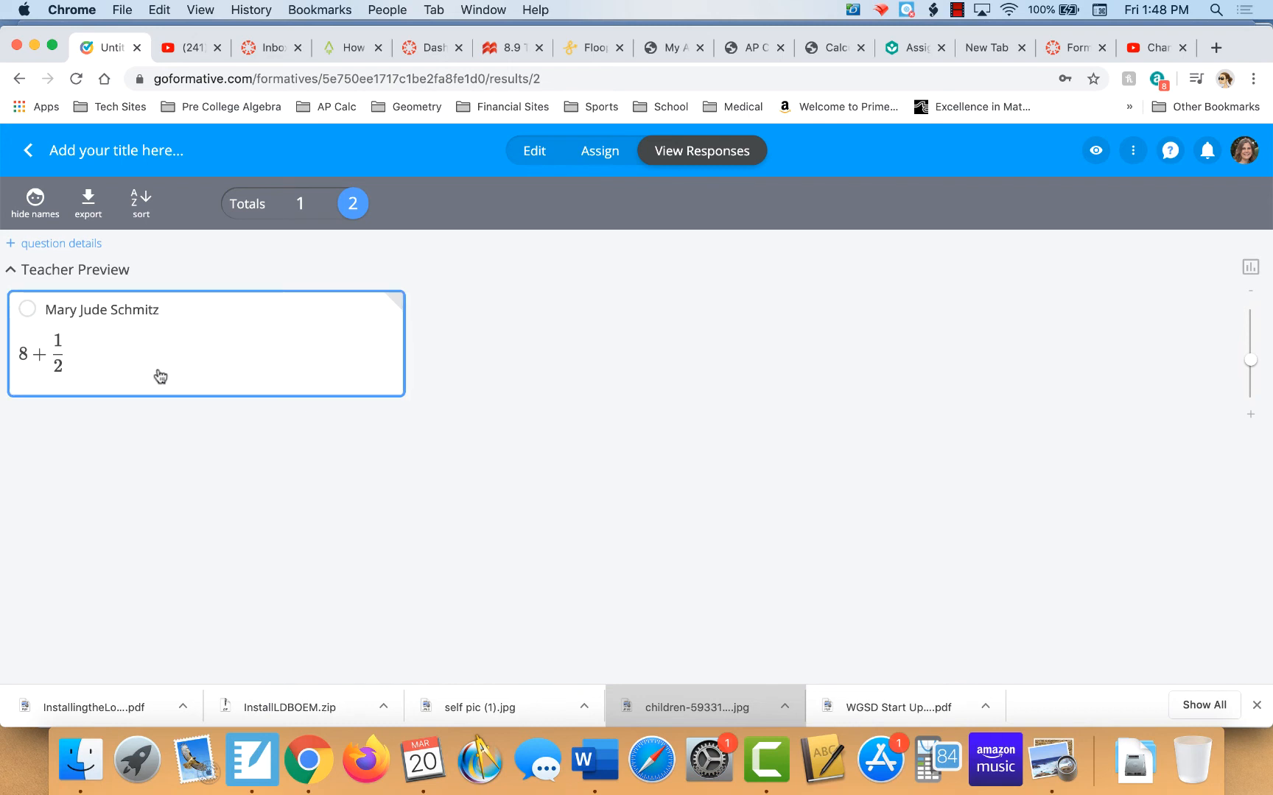
{"action": "left_click", "coordinate": [299, 208]}
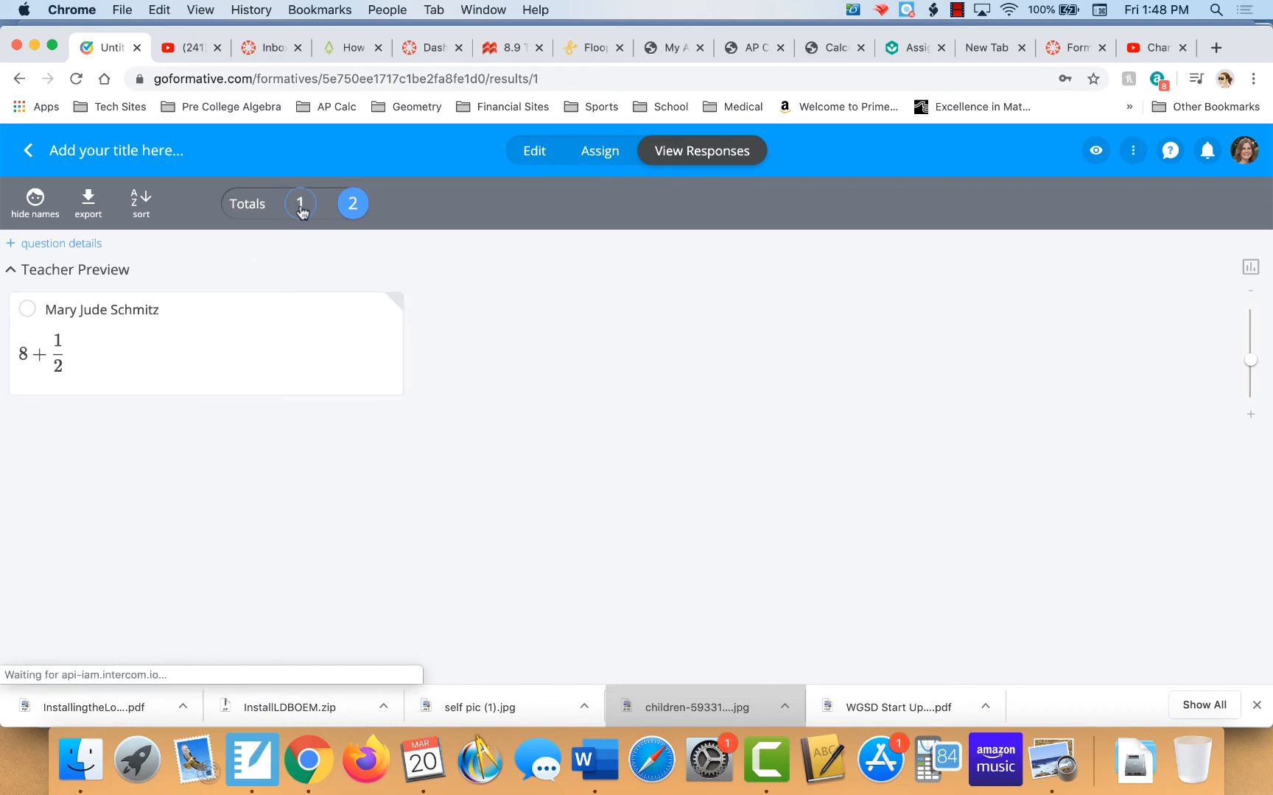
{"action": "left_click", "coordinate": [243, 206]}
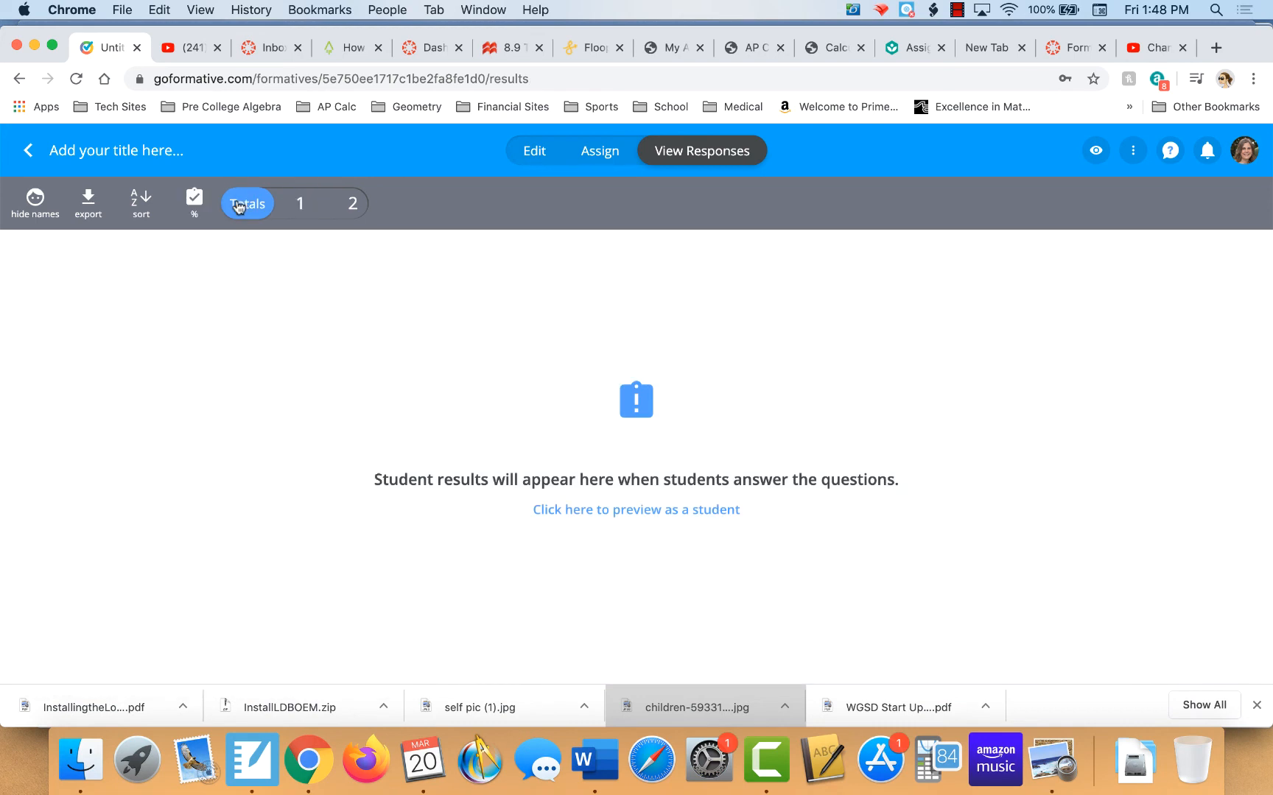
Return to editing the formative and add a Multiple Choice question at problem 3 on the second test page
{"action": "left_click", "coordinate": [536, 151]}
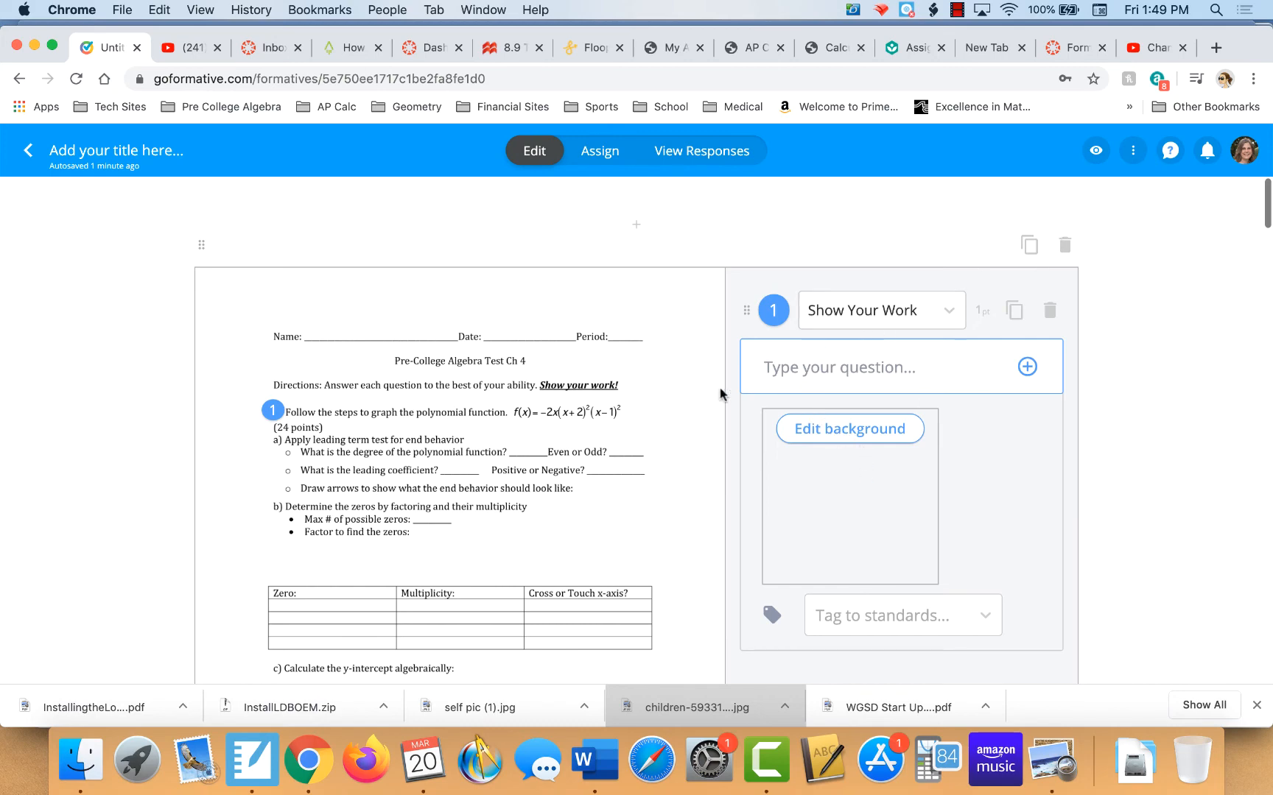
{"action": "scroll", "coordinate": [707, 401], "scroll_direction": "down", "scroll_amount": 15}
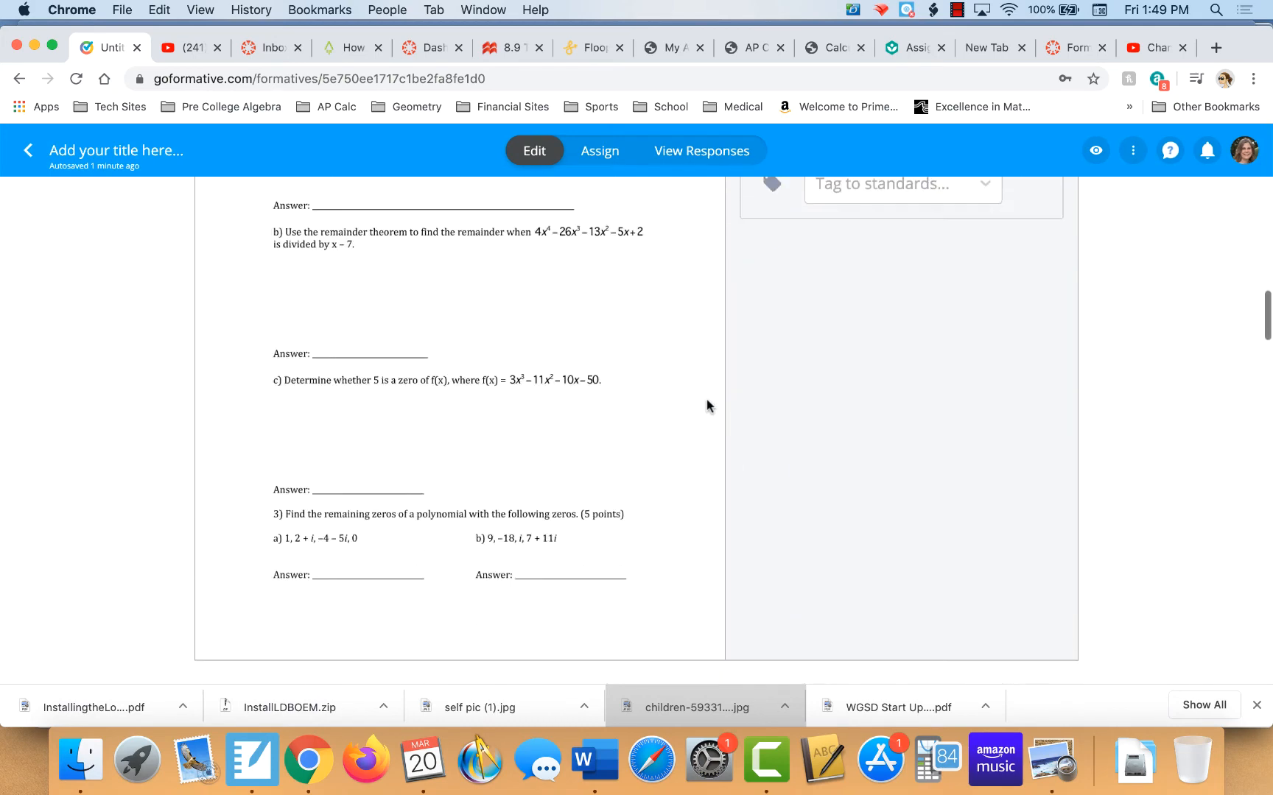
{"action": "scroll", "coordinate": [706, 405], "scroll_direction": "down", "scroll_amount": 5}
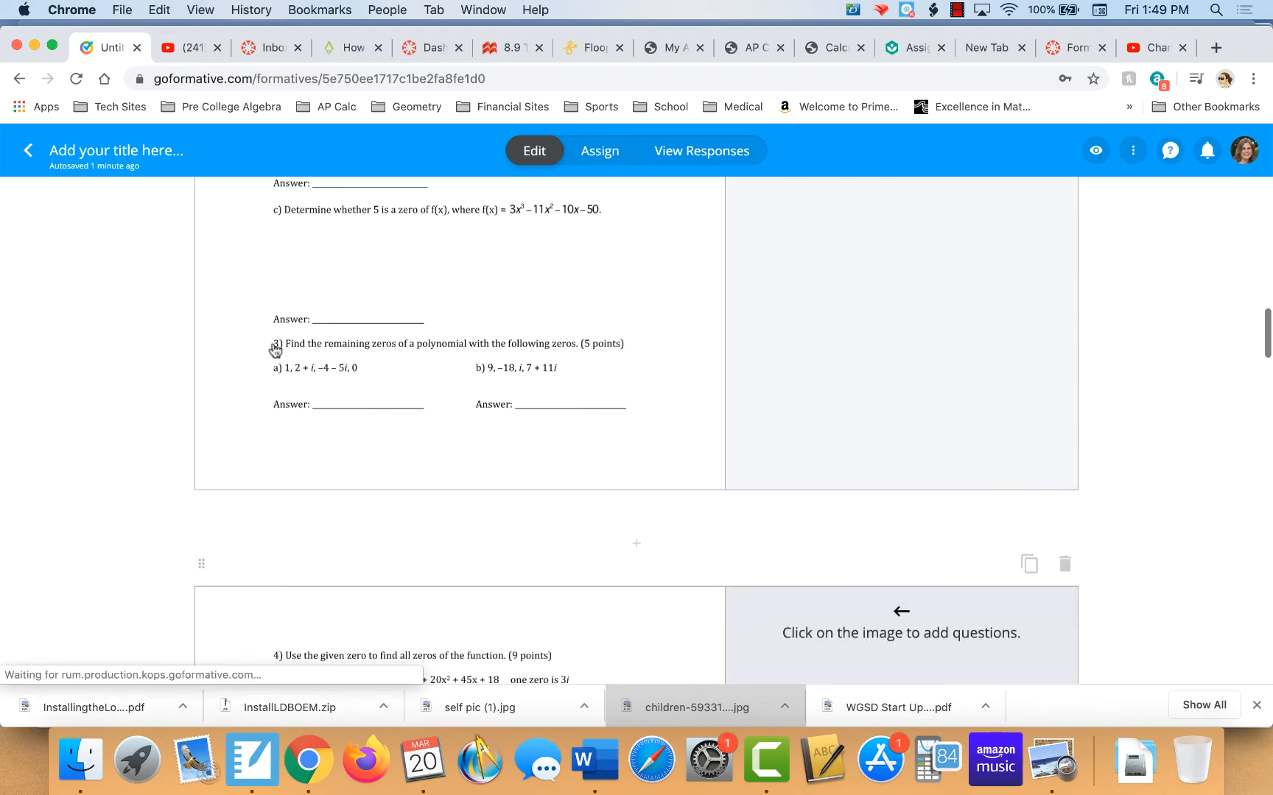
{"action": "left_click", "coordinate": [276, 350]}
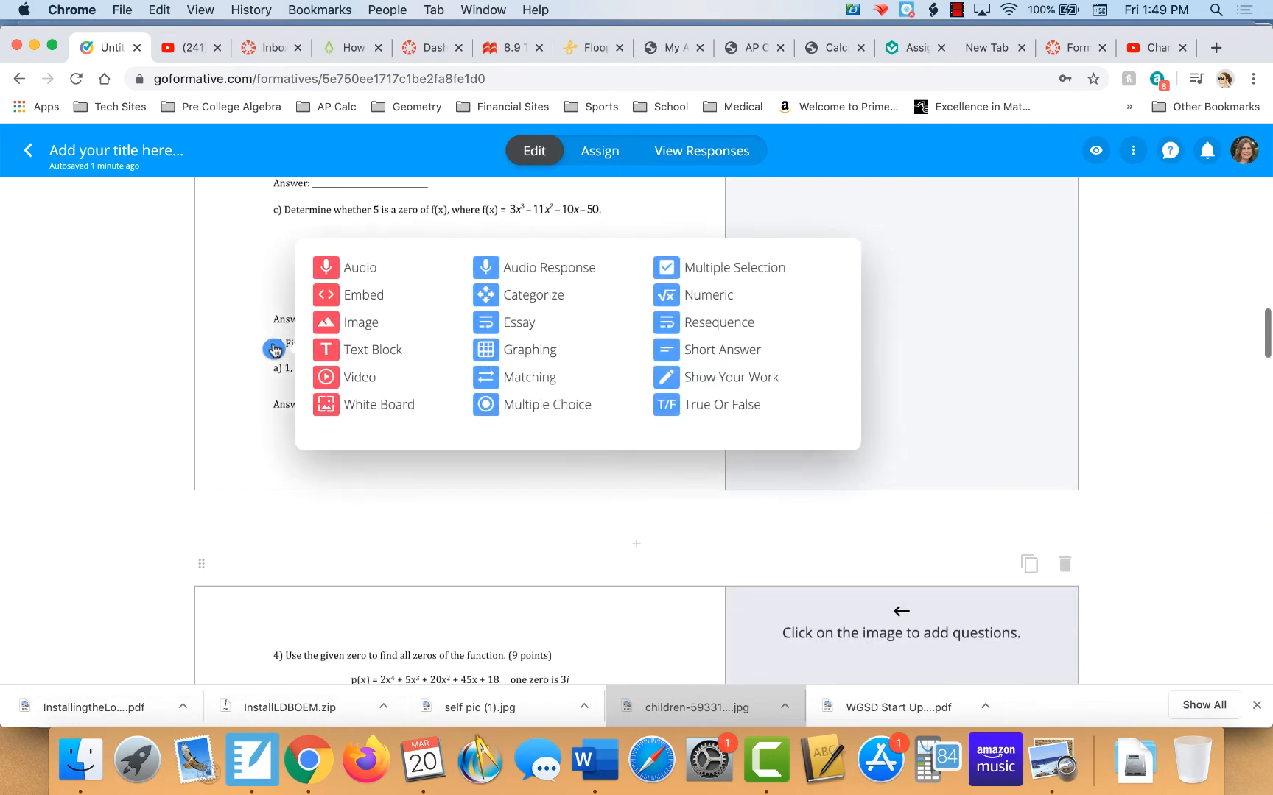
{"action": "left_click", "coordinate": [533, 410]}
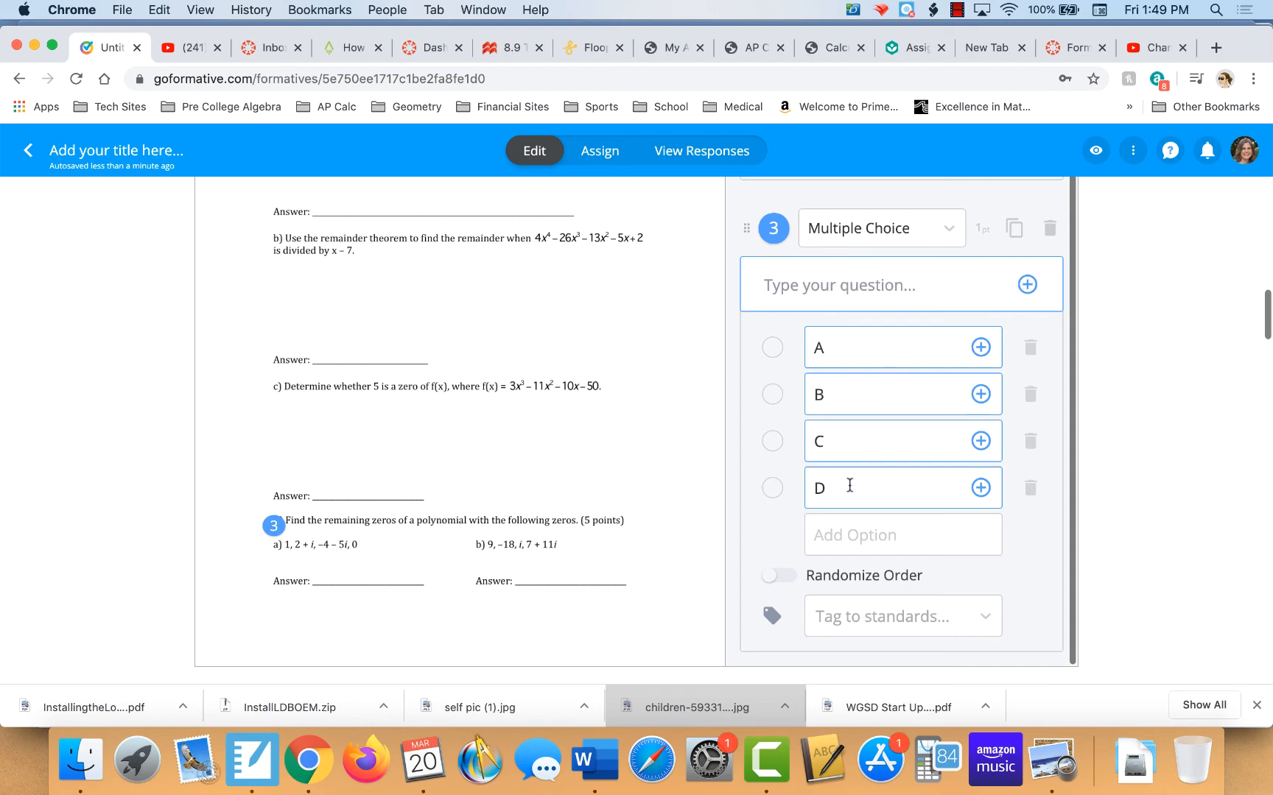
Preview the formative as a student, answer multiple-choice question 3 with B, and close the preview
{"action": "left_click", "coordinate": [1097, 151]}
{"action": "scroll", "coordinate": [850, 344], "scroll_direction": "down", "scroll_amount": 20}
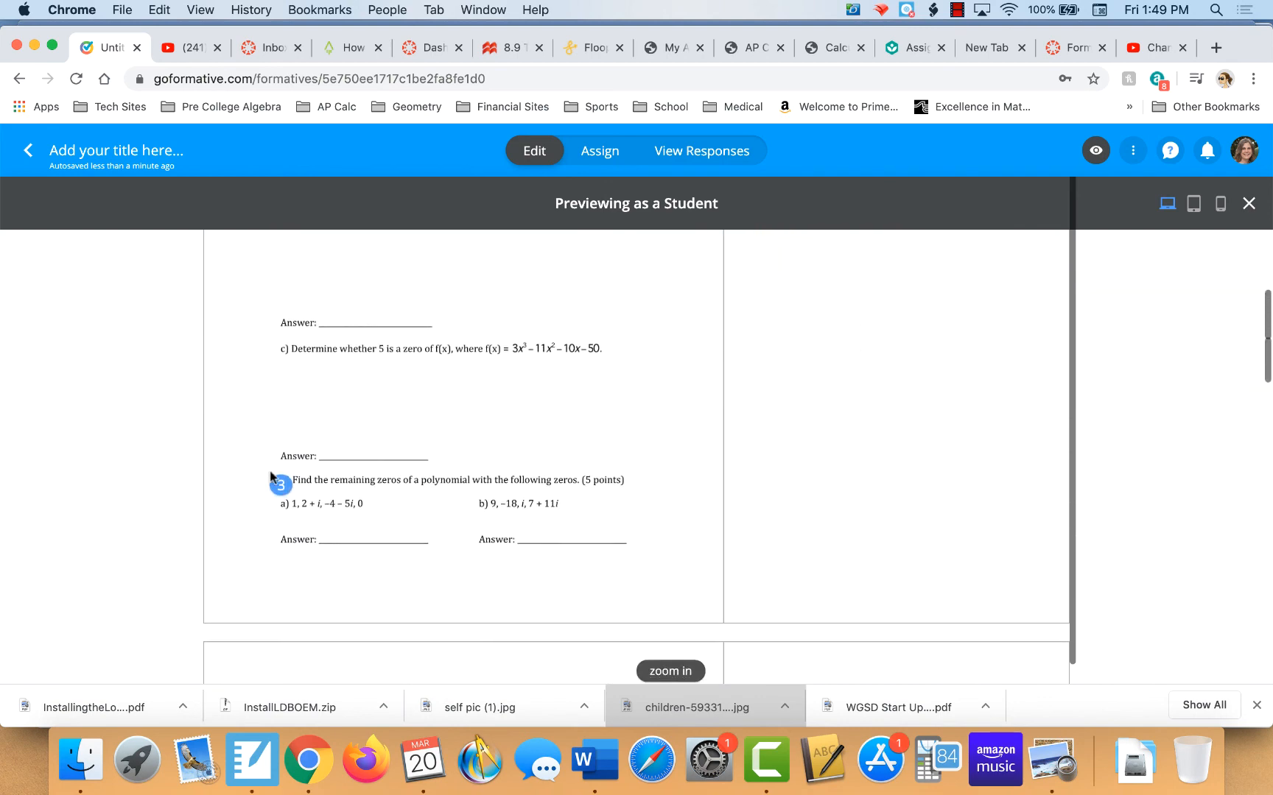
{"action": "left_click", "coordinate": [279, 489]}
{"action": "scroll", "coordinate": [845, 458], "scroll_direction": "up", "scroll_amount": 3}
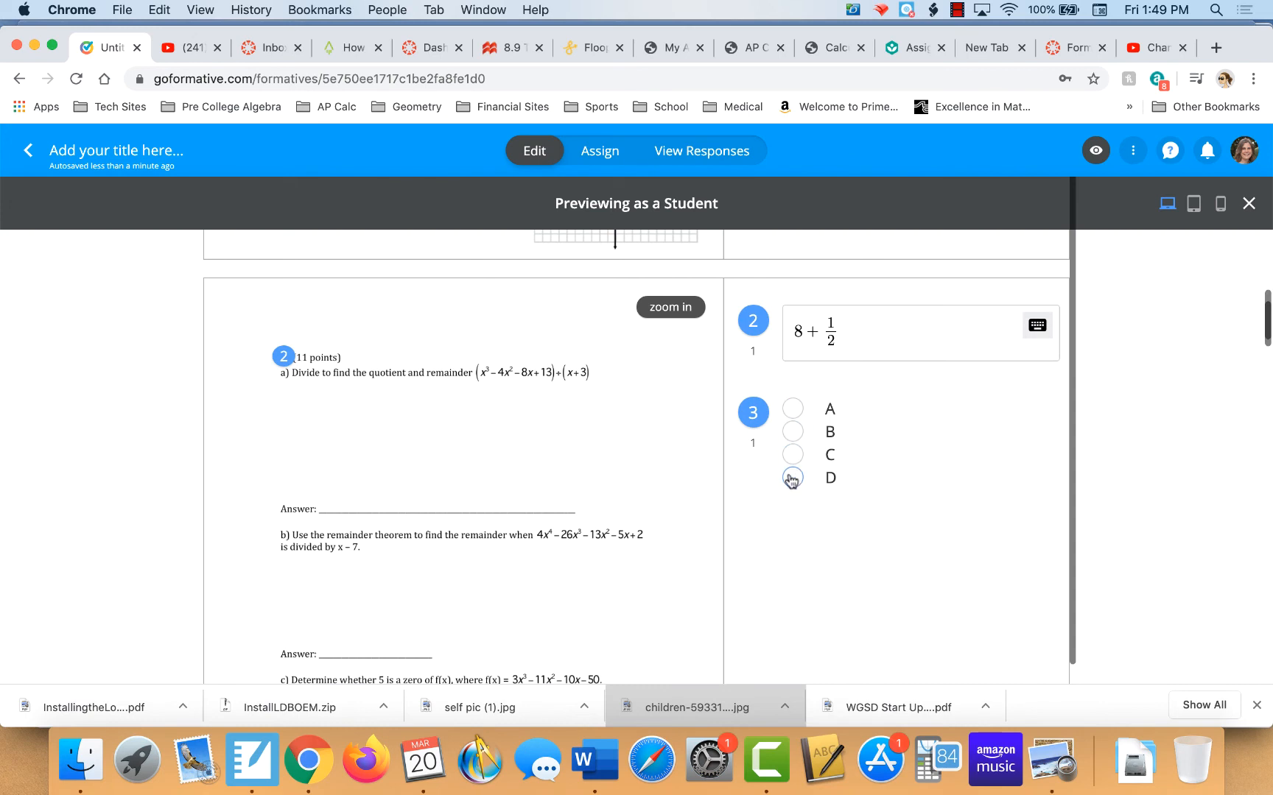
{"action": "left_click", "coordinate": [793, 431]}
{"action": "scroll", "coordinate": [855, 398], "scroll_direction": "down", "scroll_amount": 3}
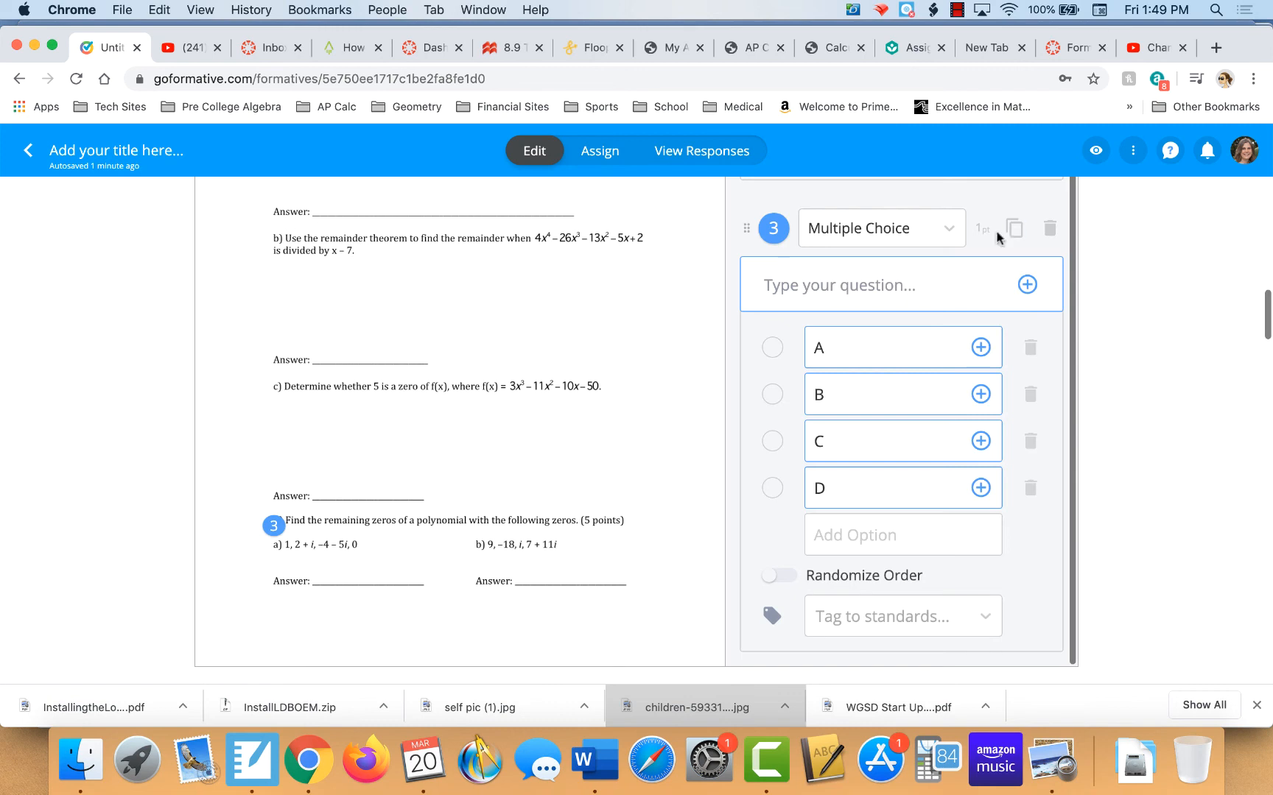
Mark B as the correct answer for question 3 and change the student preview response to C
{"action": "left_click", "coordinate": [772, 394]}
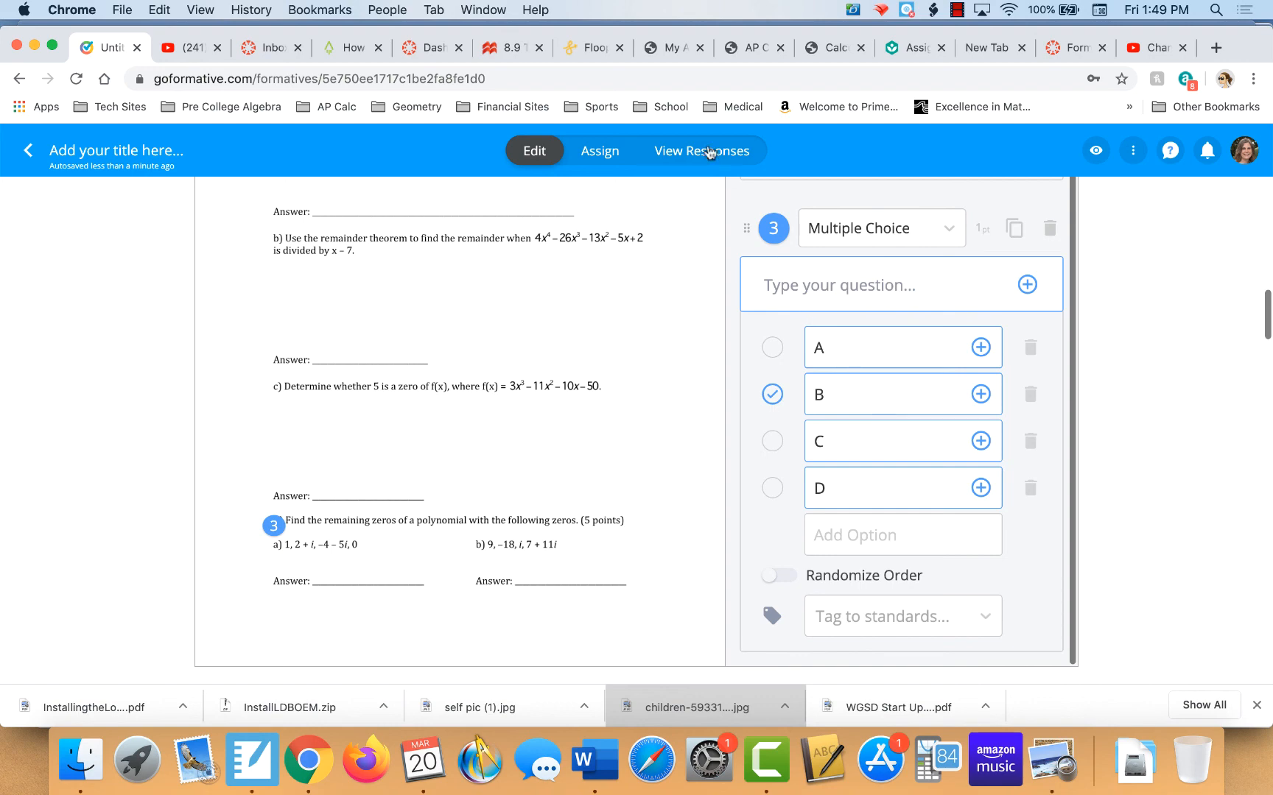
{"action": "left_click", "coordinate": [1096, 152]}
{"action": "scroll", "coordinate": [916, 454], "scroll_direction": "down", "scroll_amount": 10}
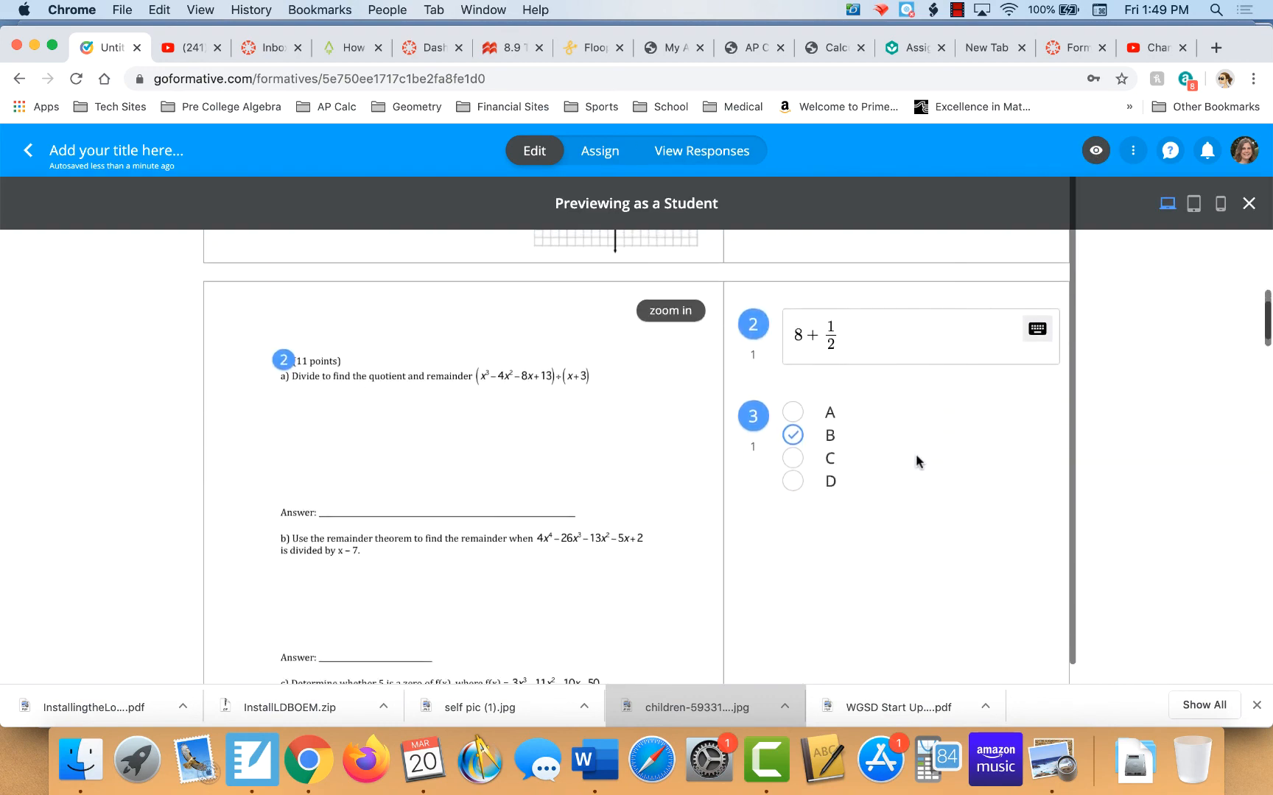
{"action": "scroll", "coordinate": [793, 438], "scroll_direction": "up", "scroll_amount": 5}
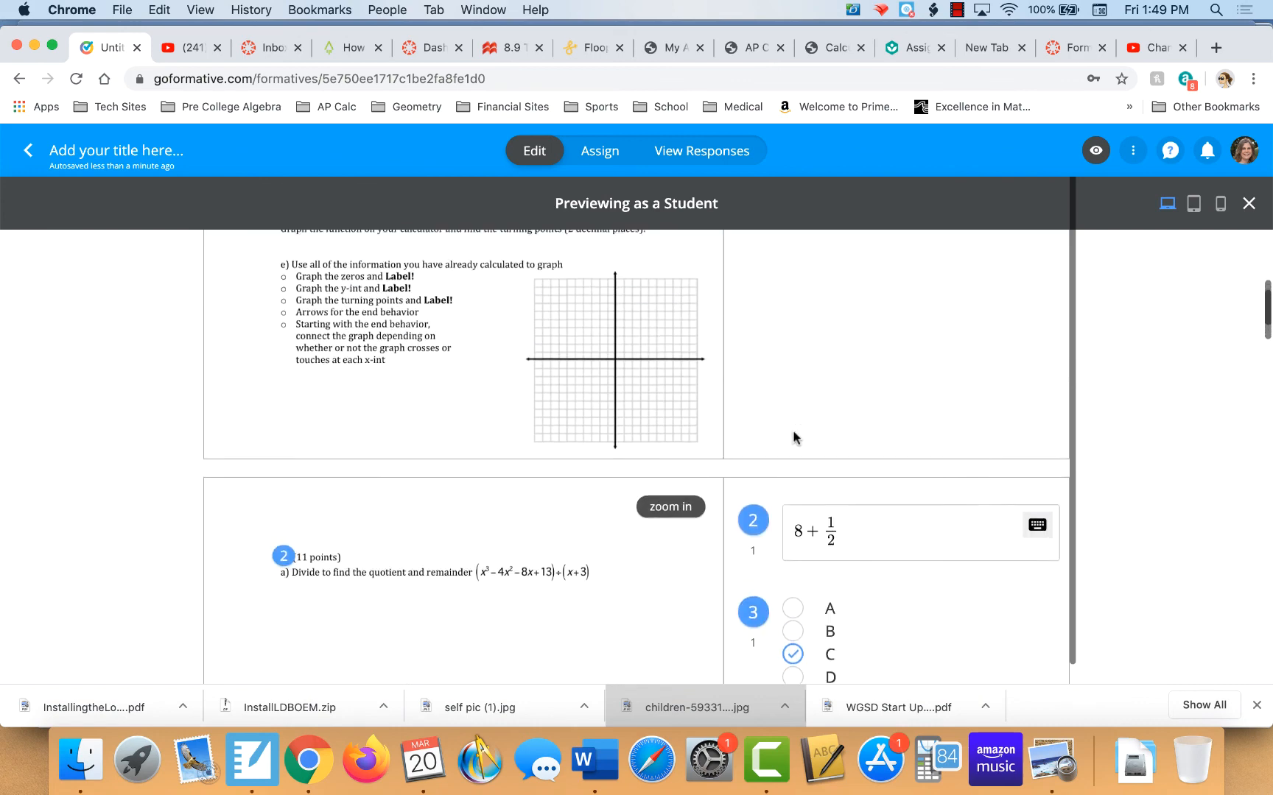
Close the student preview and check the teacher's view of the responses for question 3
{"action": "left_click", "coordinate": [1248, 204]}
{"action": "left_click", "coordinate": [714, 151]}
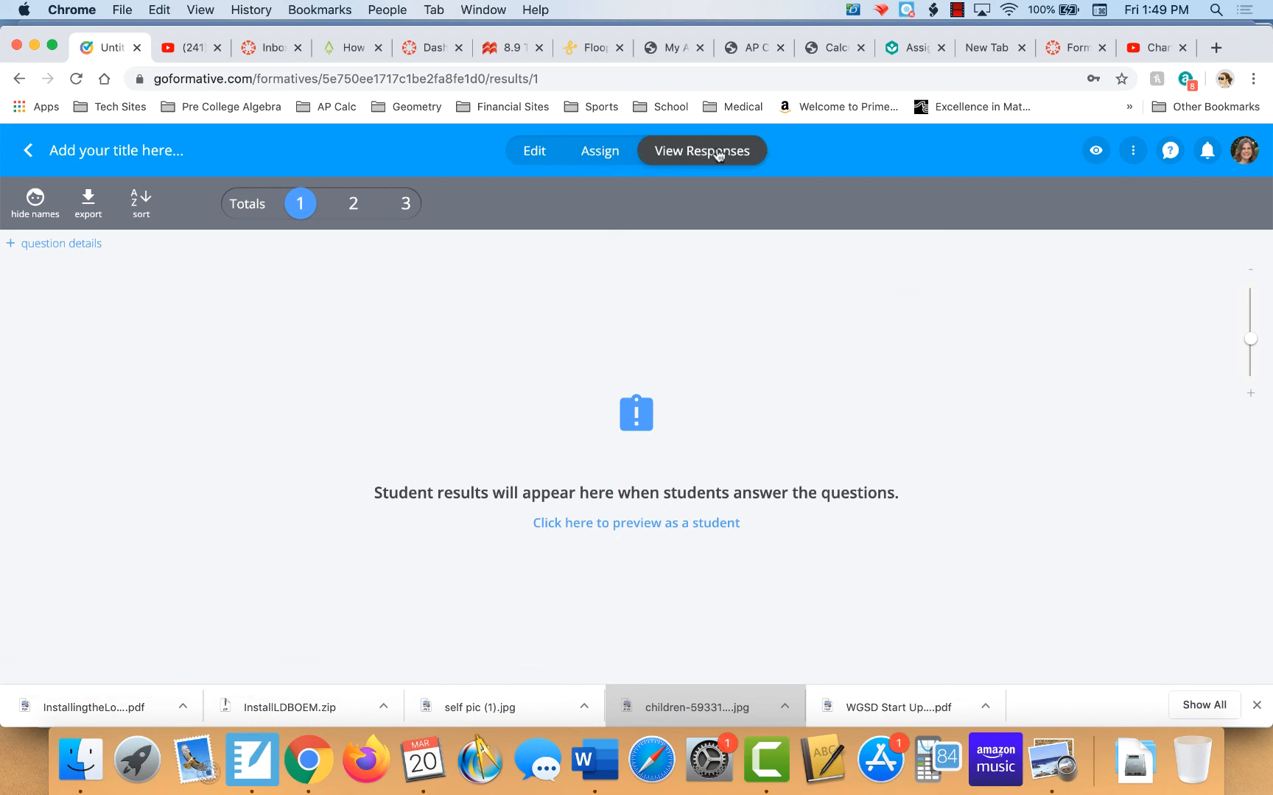
{"action": "left_click", "coordinate": [401, 204]}
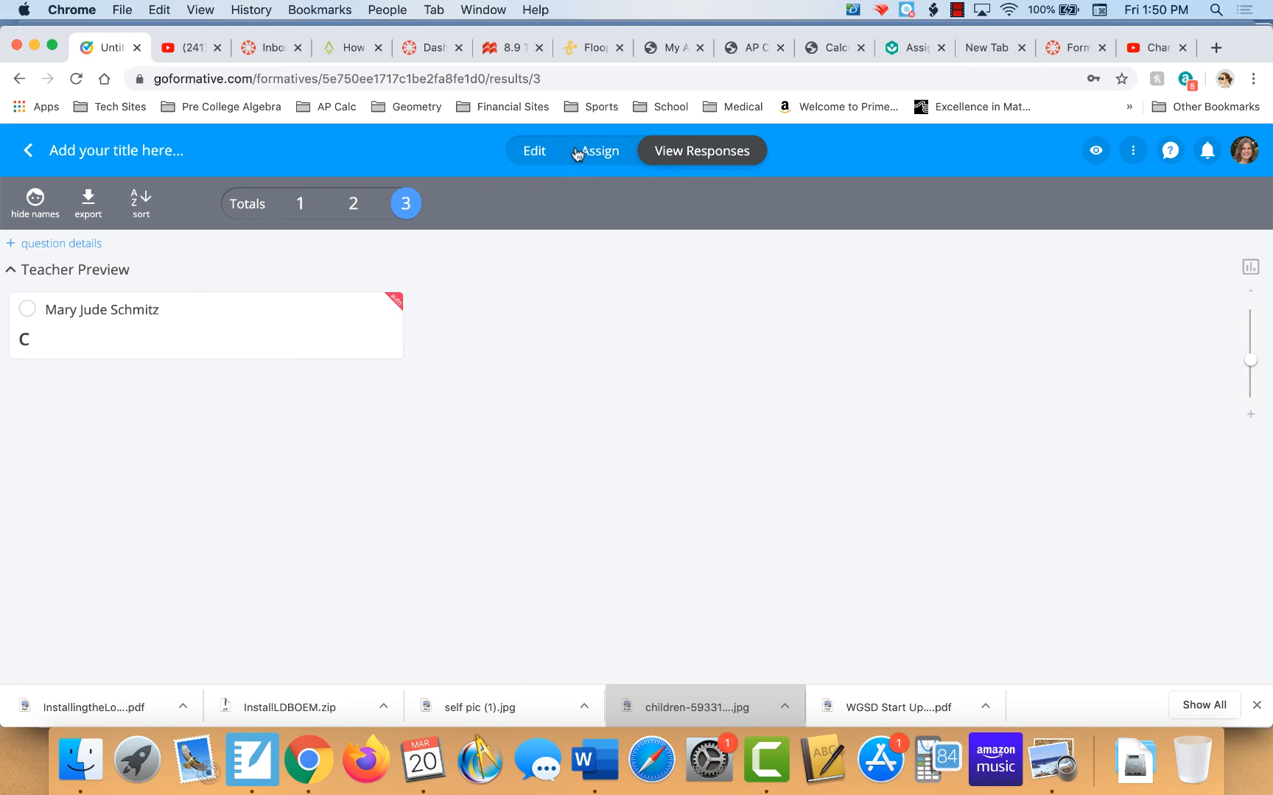
Reopen the student preview and change the multiple-choice answer for question 3 to B
{"action": "left_click", "coordinate": [1097, 152]}
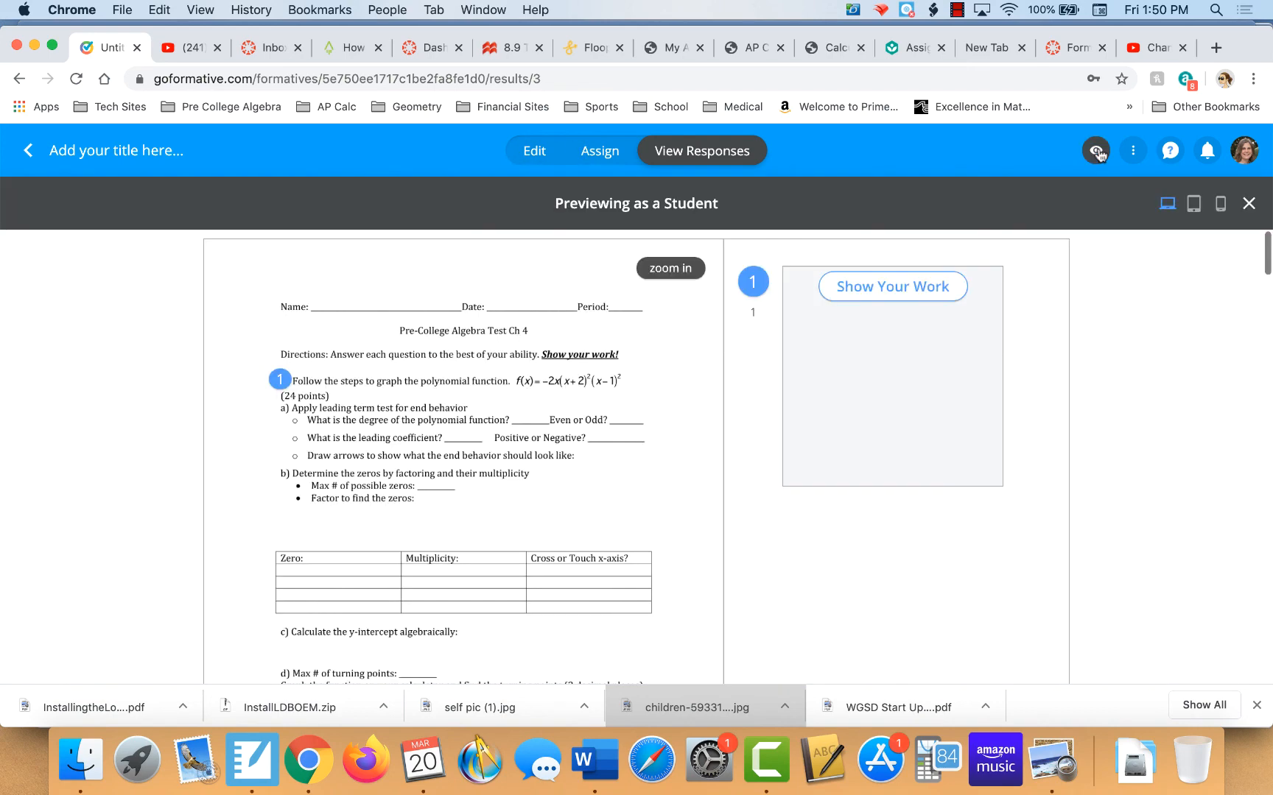
{"action": "scroll", "coordinate": [917, 355], "scroll_direction": "down", "scroll_amount": 15}
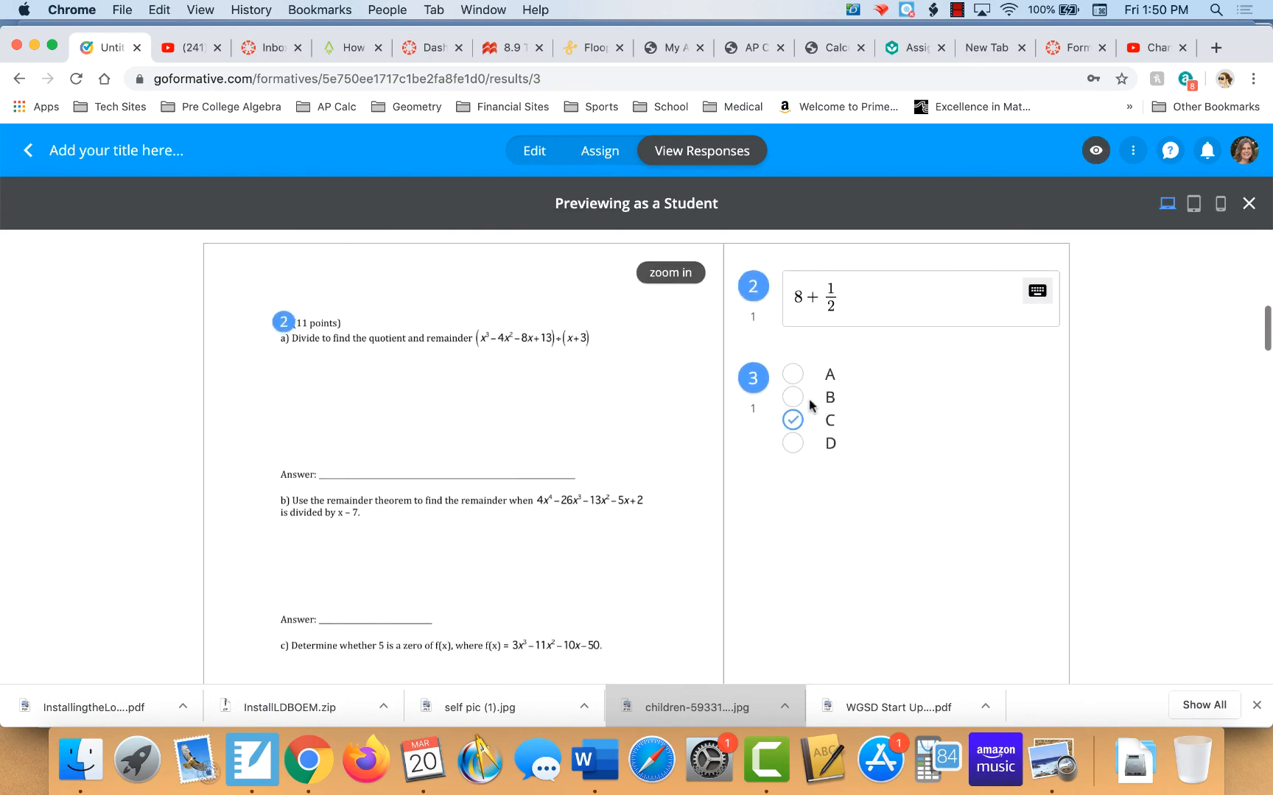
{"action": "left_click", "coordinate": [796, 398]}
{"action": "scroll", "coordinate": [975, 435], "scroll_direction": "up", "scroll_amount": 15}
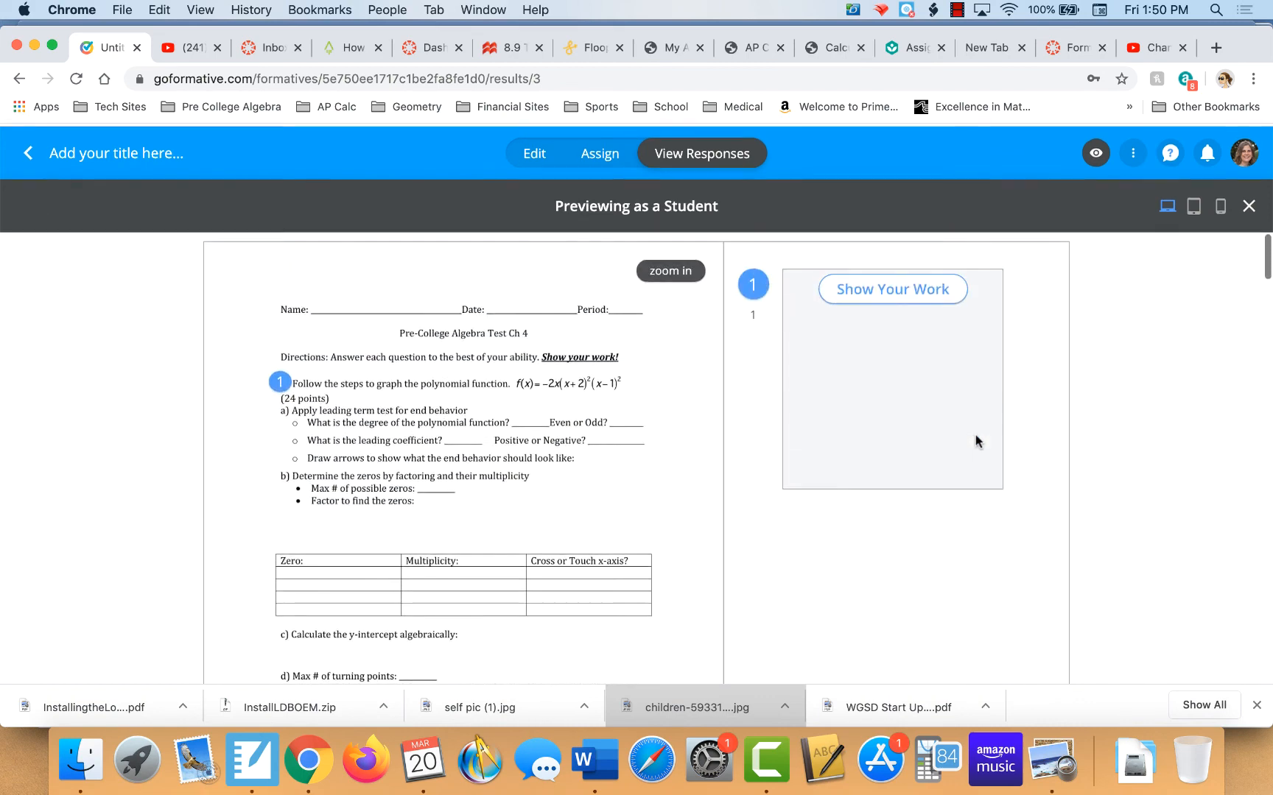
Close the student preview, inspect the score details of the preview response to question 3, and close them
{"action": "left_click", "coordinate": [1248, 203]}
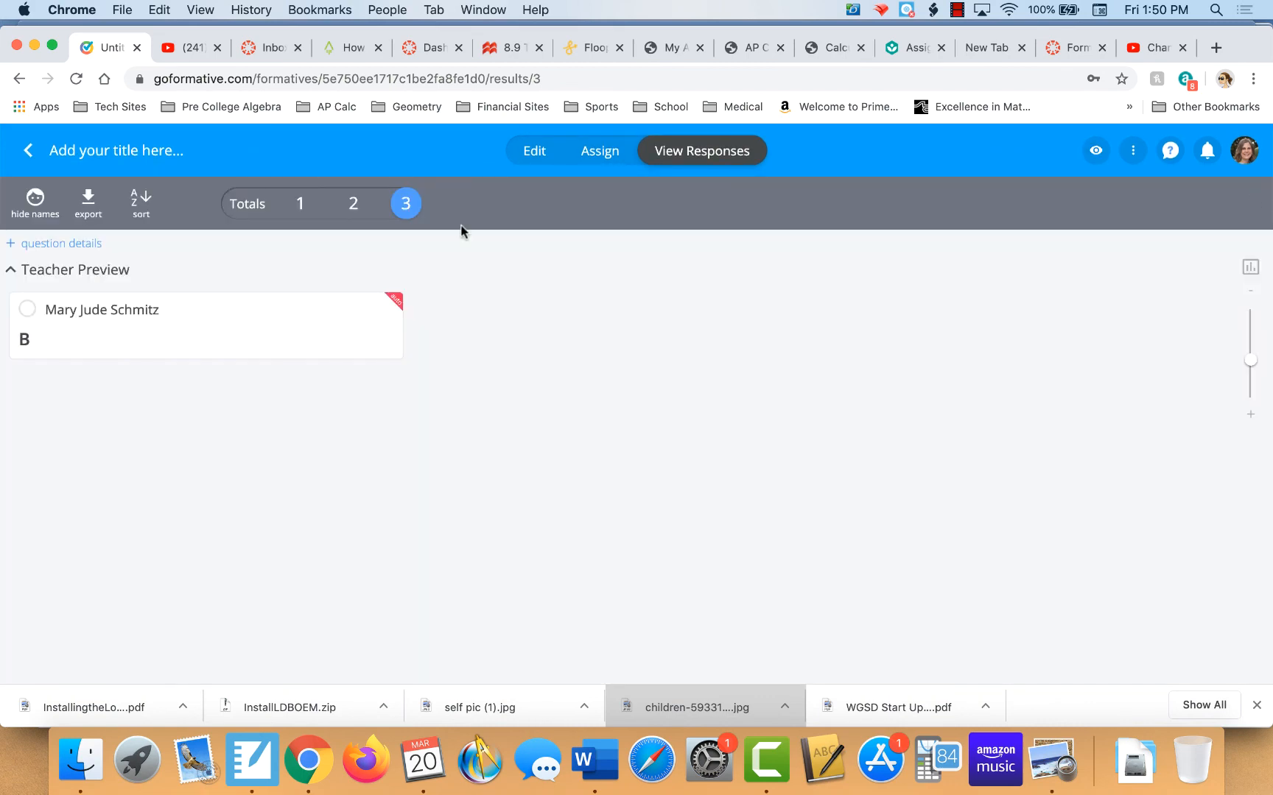
{"action": "left_click", "coordinate": [274, 313]}
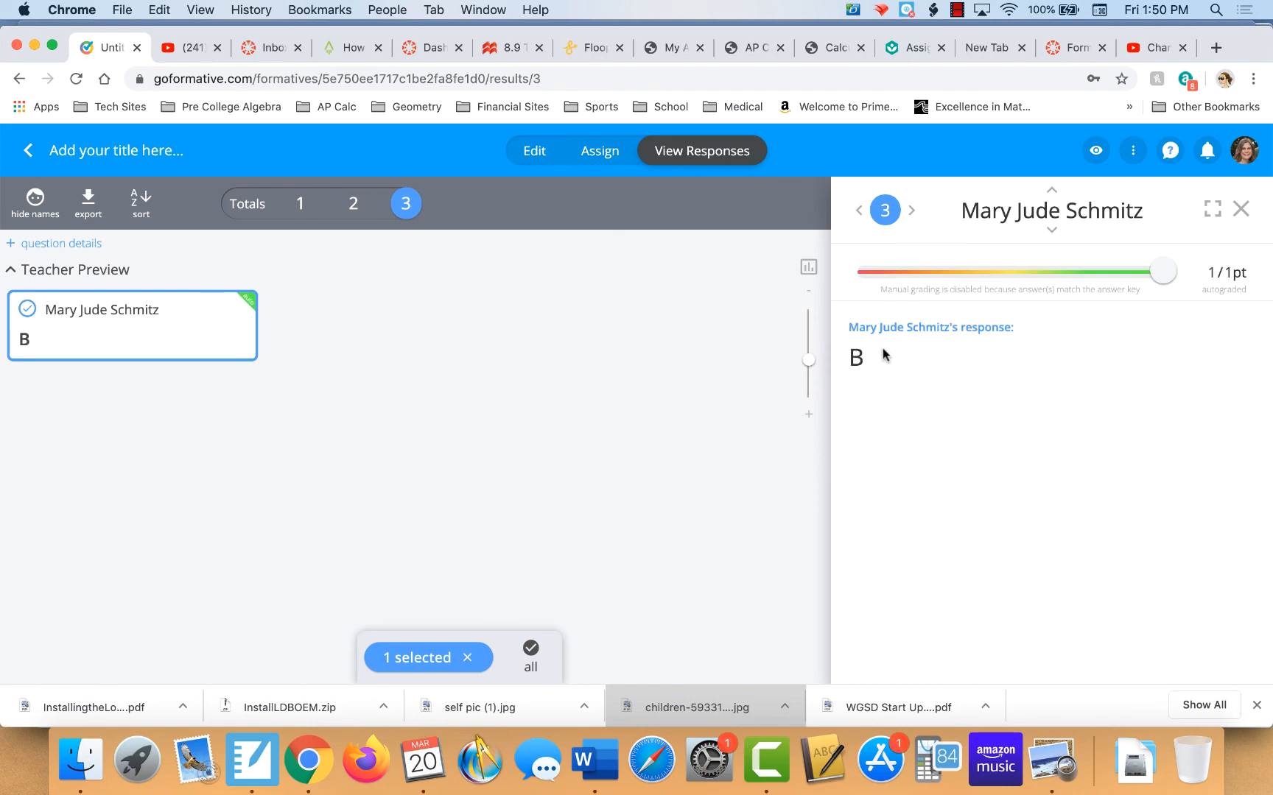
{"action": "left_click", "coordinate": [1241, 209]}
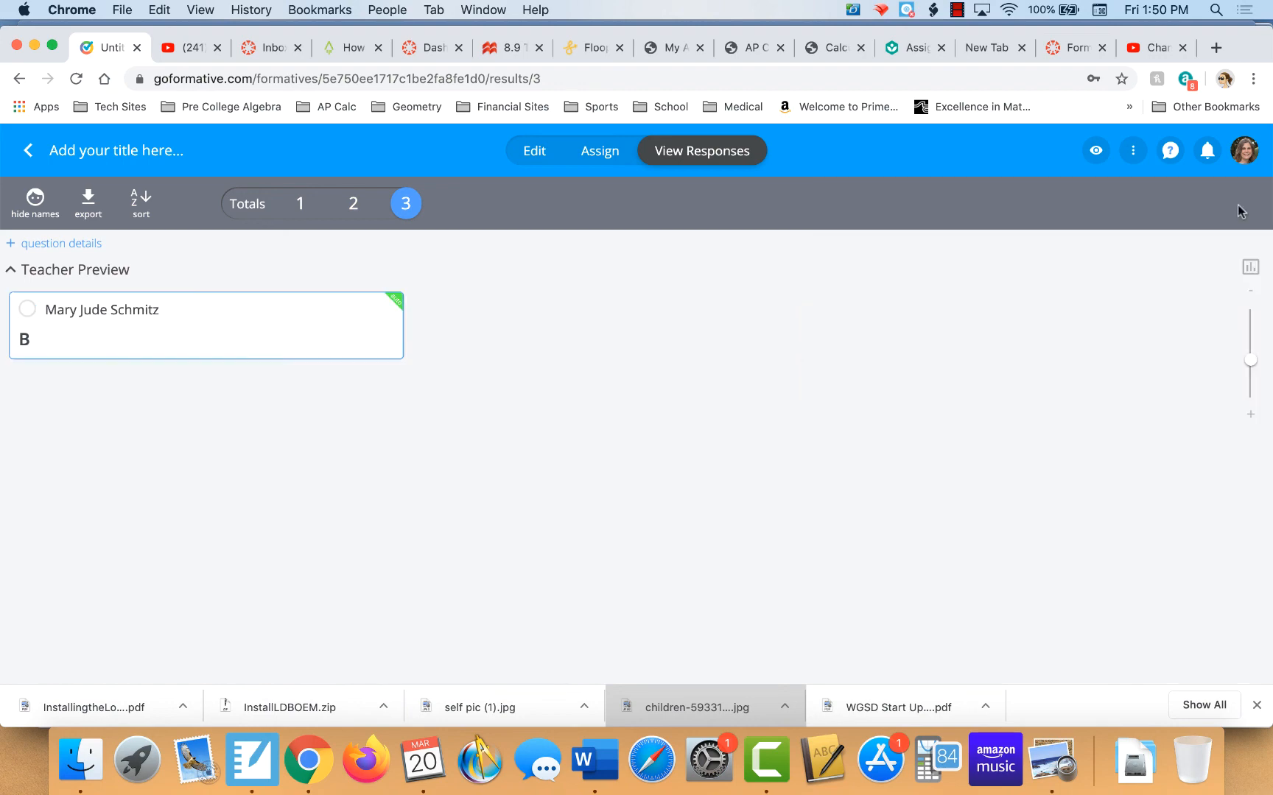
Return to editing the formative and place a new question marker at problem 4 on the third test page
{"action": "left_click", "coordinate": [525, 150]}
{"action": "scroll", "coordinate": [401, 457], "scroll_direction": "down", "scroll_amount": 10}
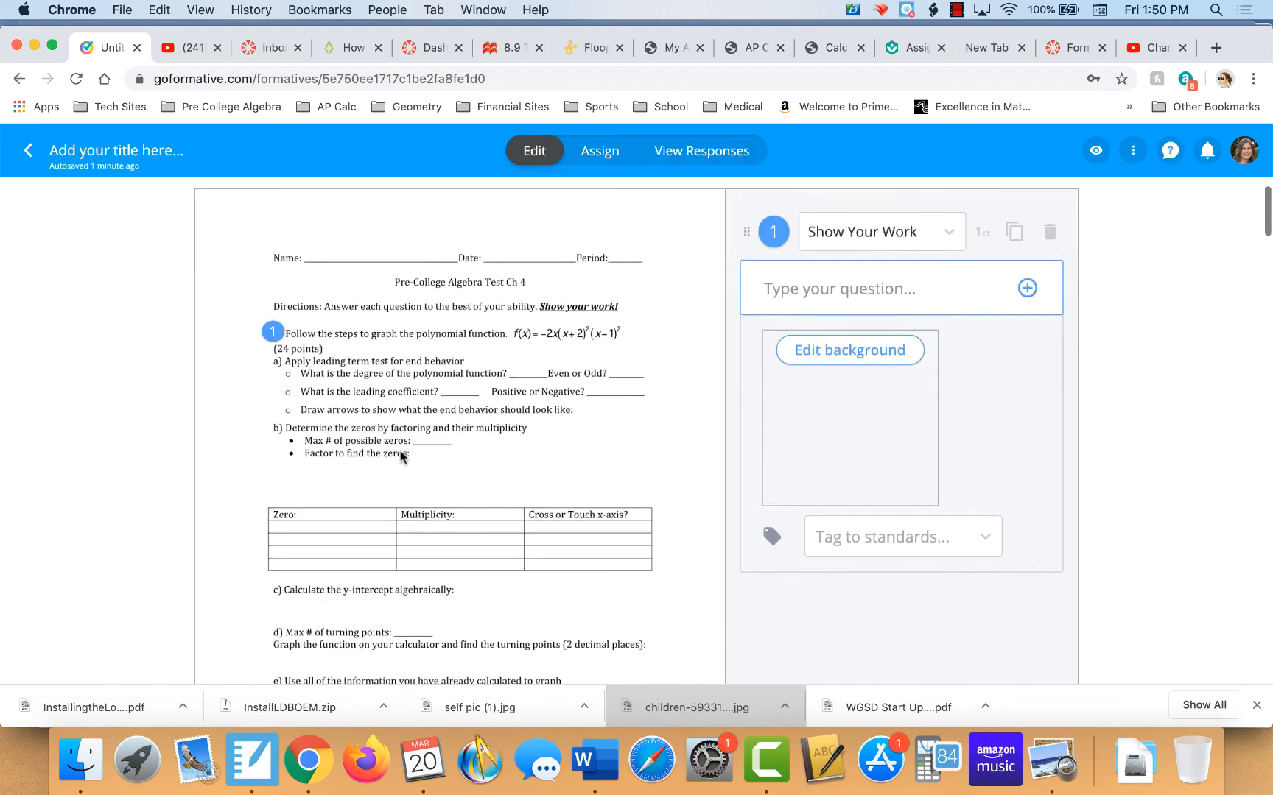
{"action": "scroll", "coordinate": [401, 457], "scroll_direction": "down", "scroll_amount": 15}
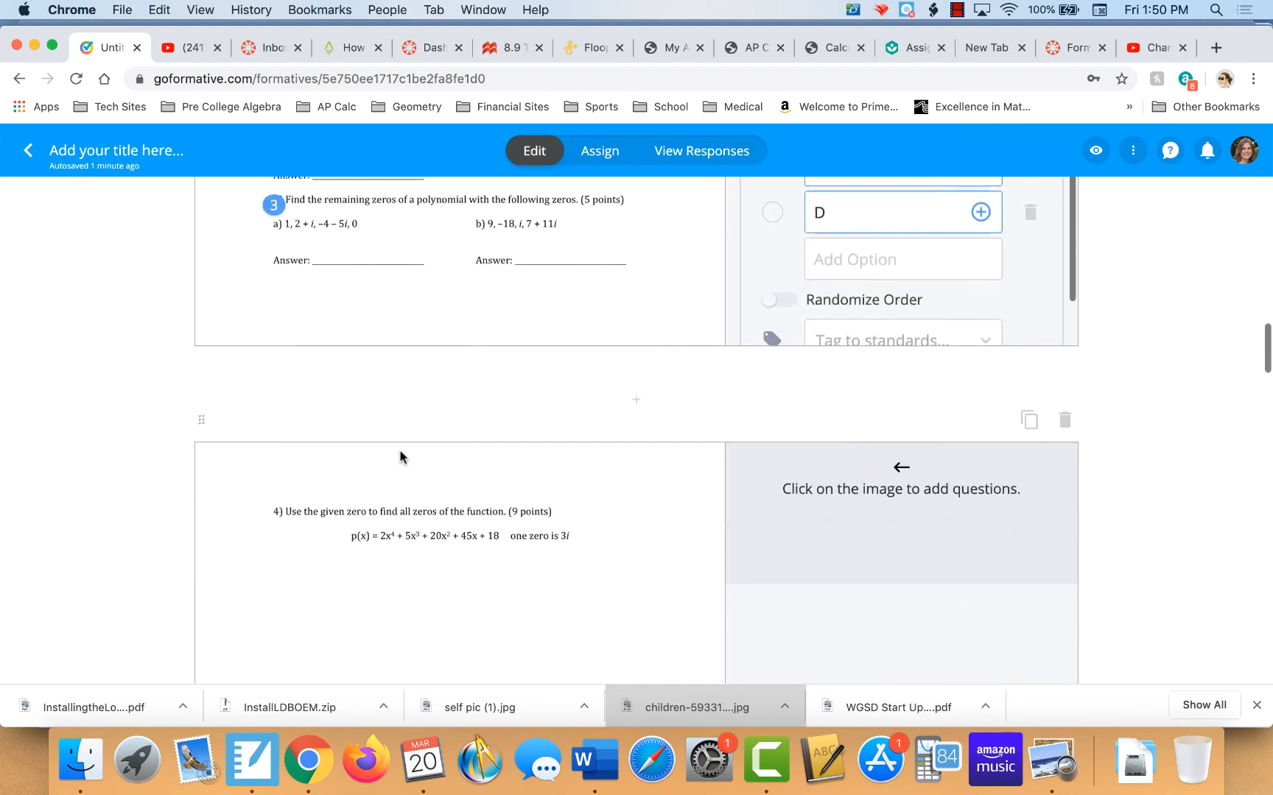
{"action": "left_click", "coordinate": [278, 405]}
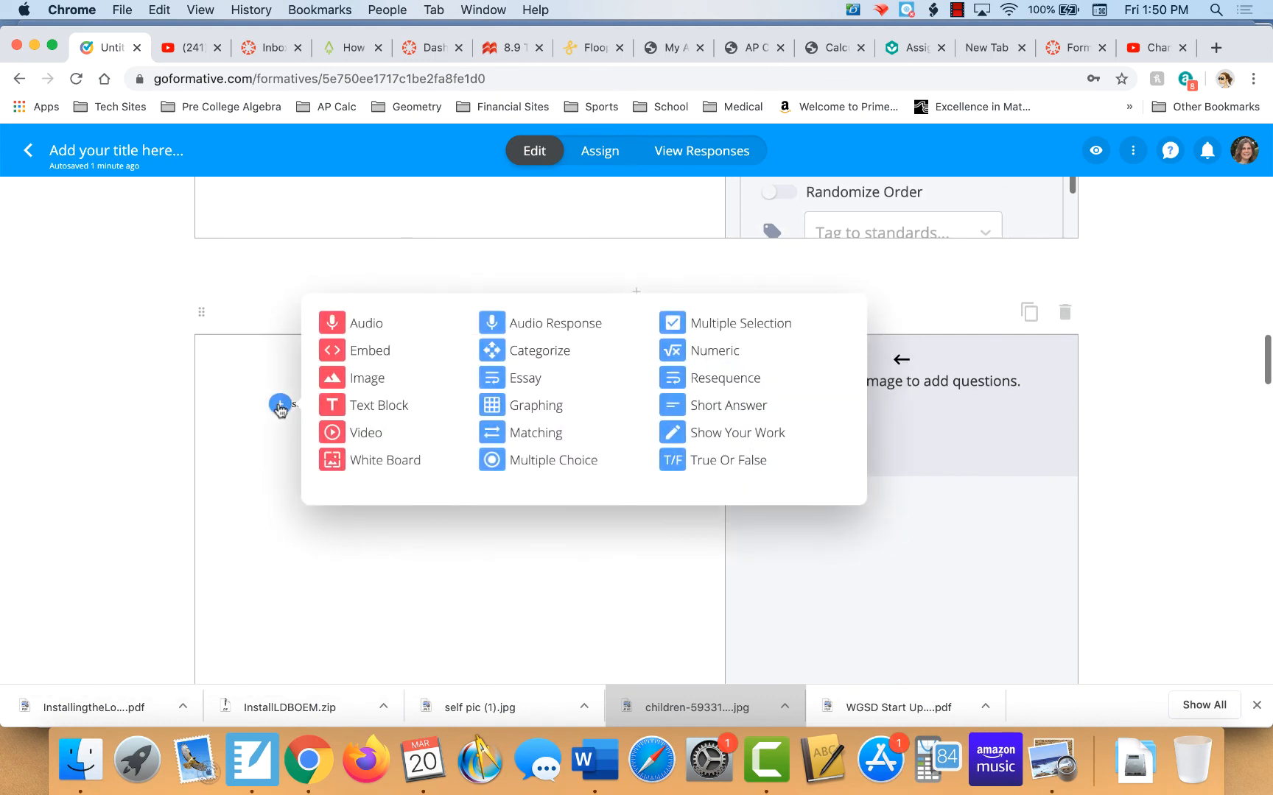